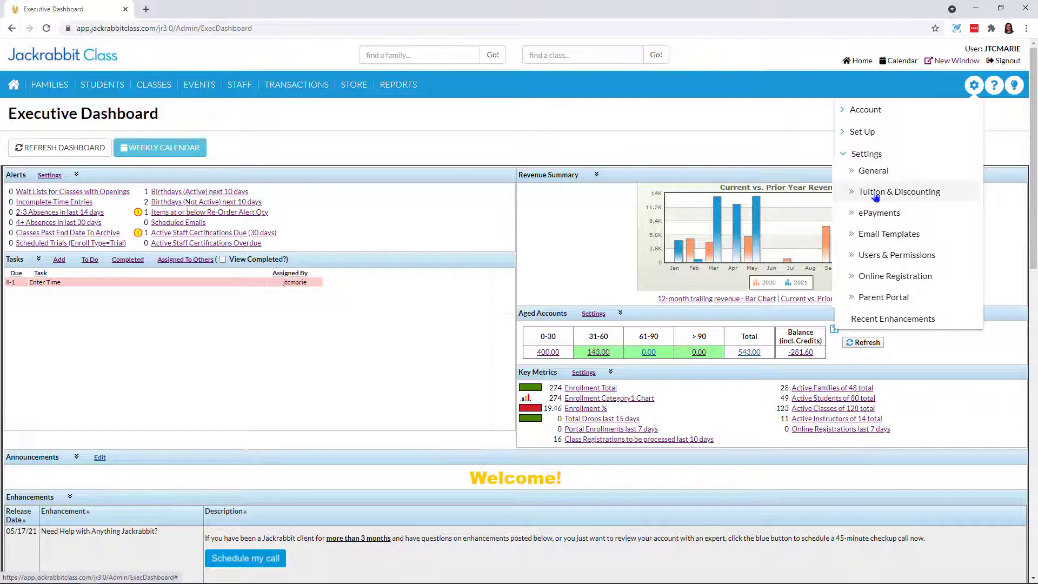
- Open the Total Hours fee schedule through the tuition billing settings
{"action": "left_click", "coordinate": [876, 194]}
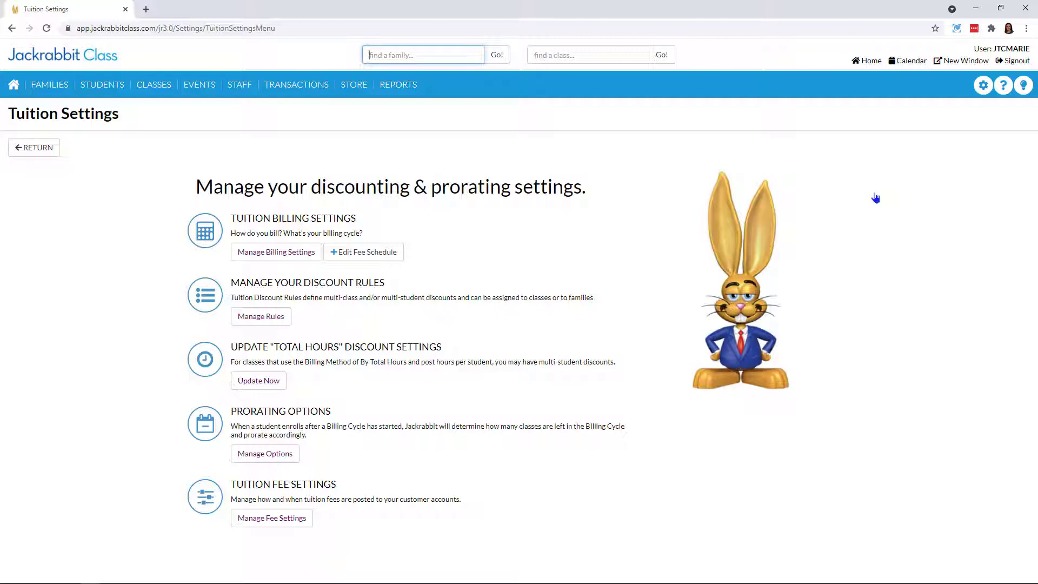
{"action": "left_click", "coordinate": [290, 259]}
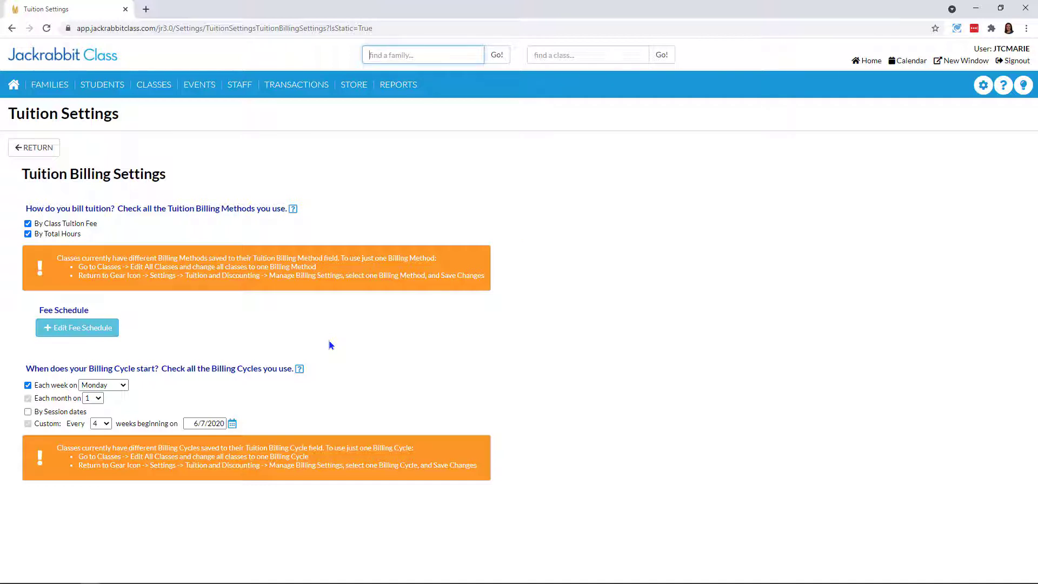
{"action": "left_click", "coordinate": [104, 331]}
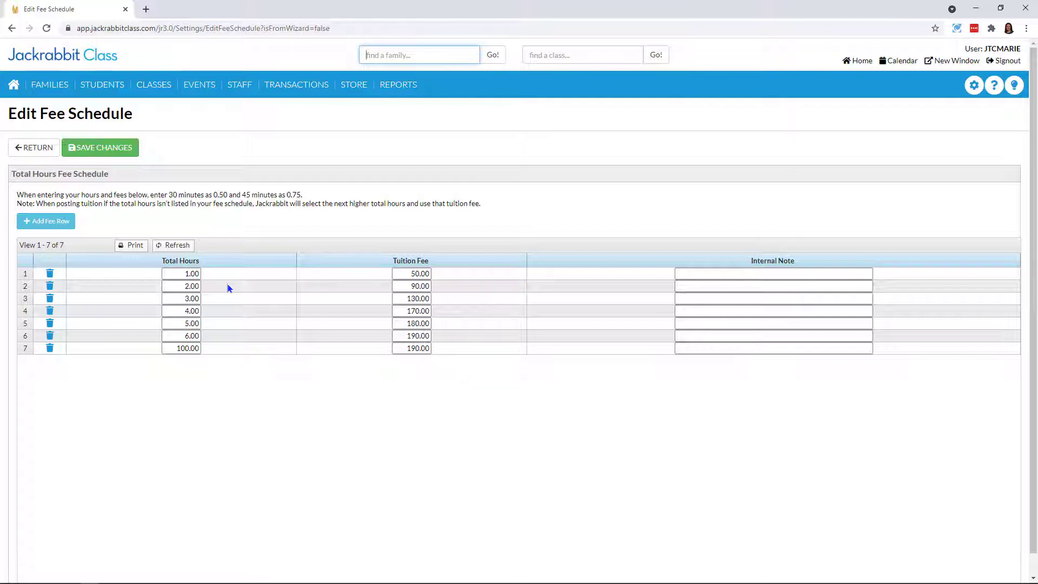
- Review the 6-hour and 100-hour rows of the fee schedule and return to the main Tuition Settings page
{"action": "left_click", "coordinate": [223, 352]}
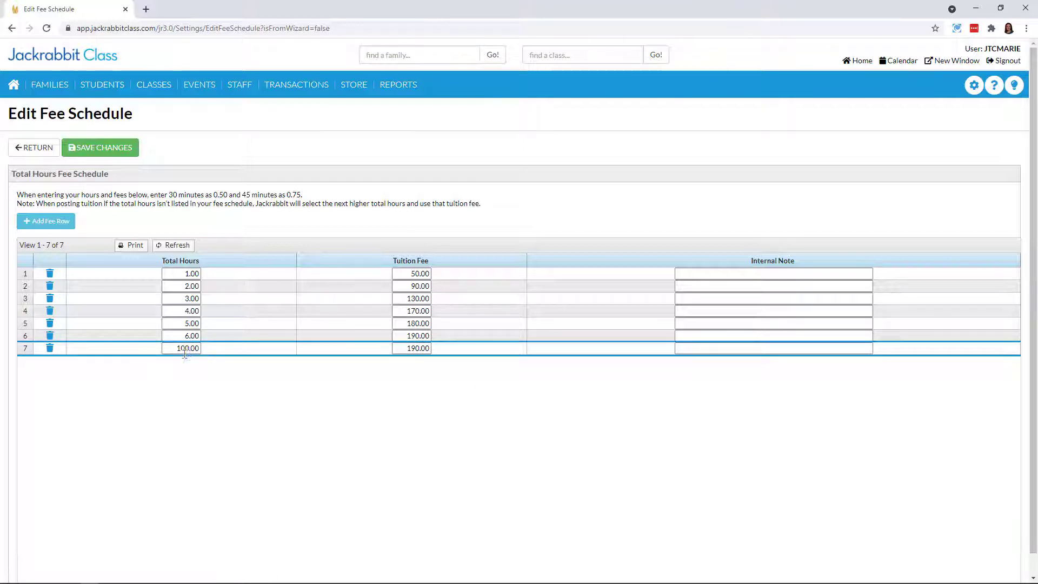
{"action": "left_click", "coordinate": [183, 335]}
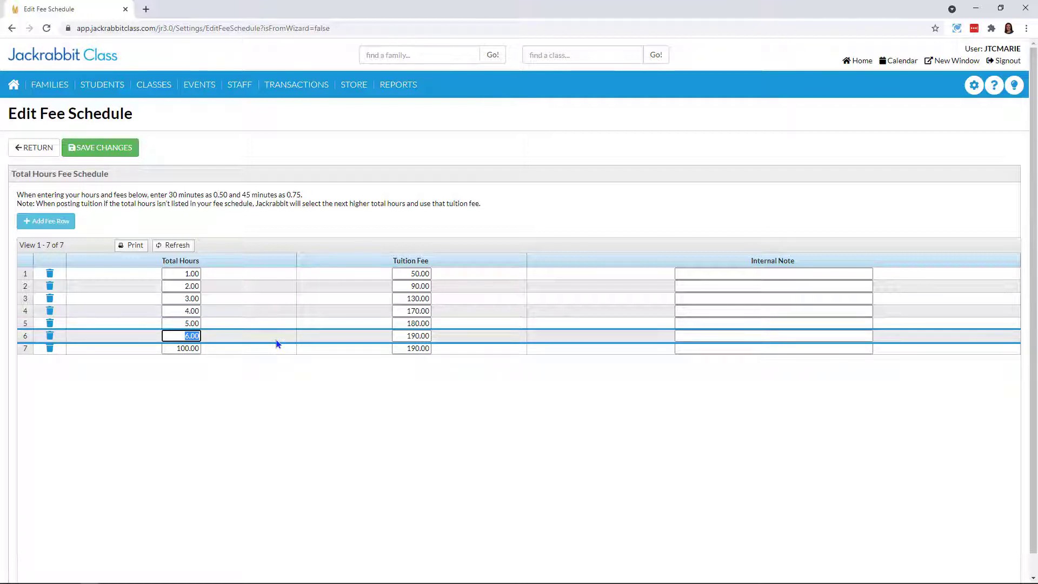
{"action": "left_click", "coordinate": [167, 349]}
{"action": "left_click", "coordinate": [405, 349]}
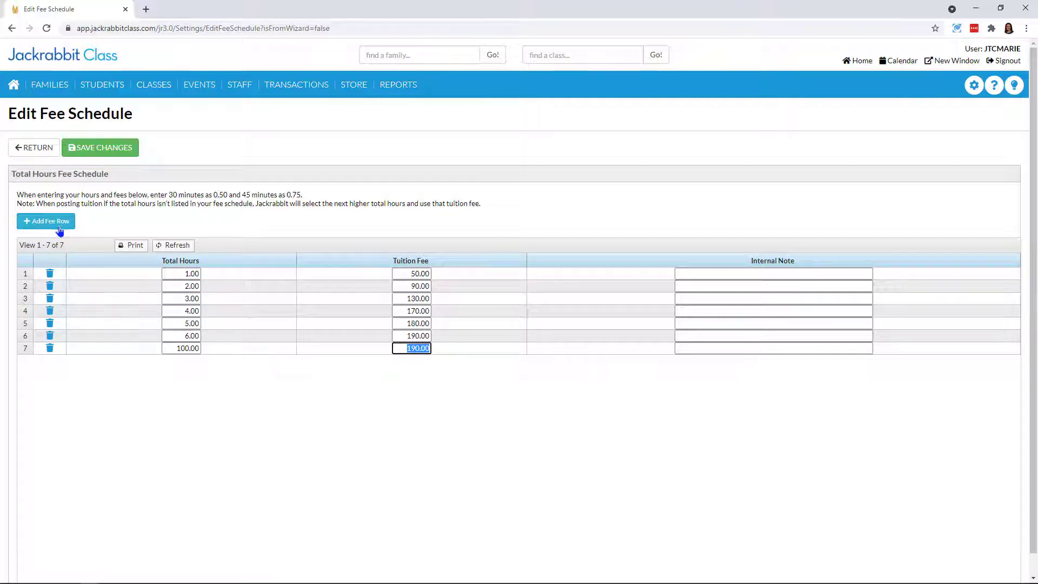
{"action": "left_click", "coordinate": [34, 148]}
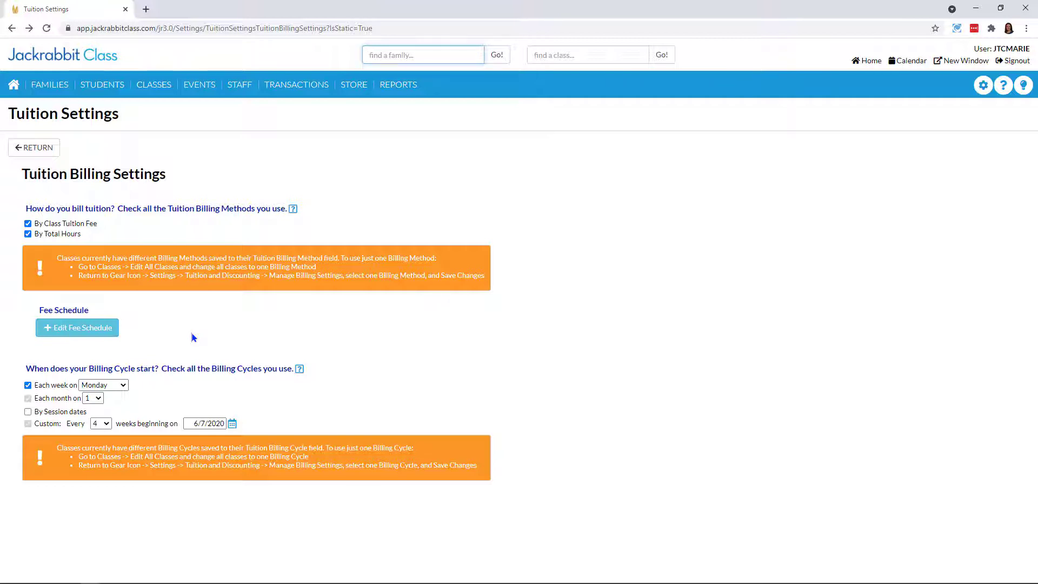
{"action": "left_click", "coordinate": [39, 154]}
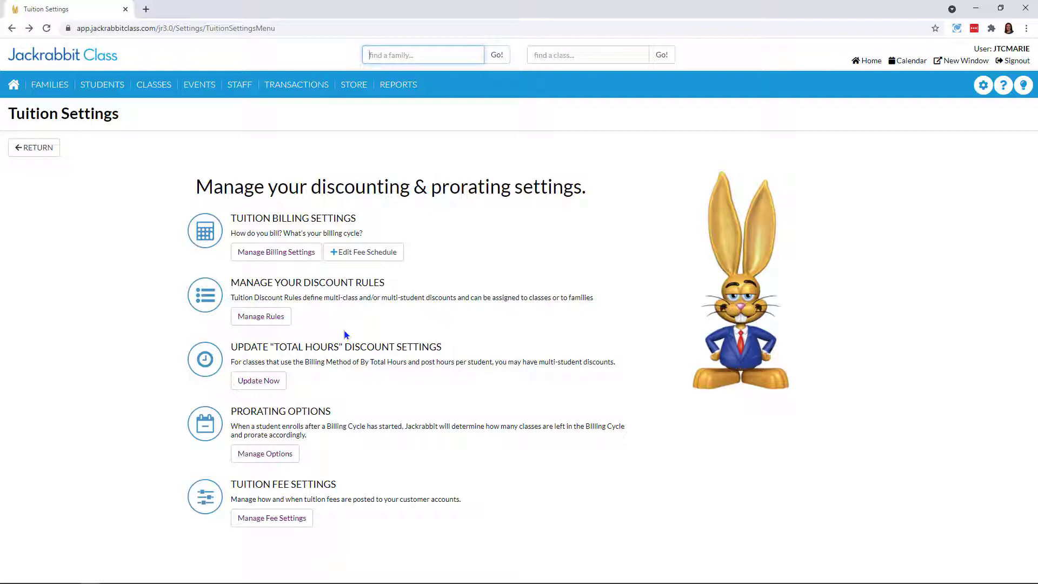
- Preview the Competition Team discount rule with a tuition fee of $70, and close the preview
{"action": "left_click", "coordinate": [265, 326]}
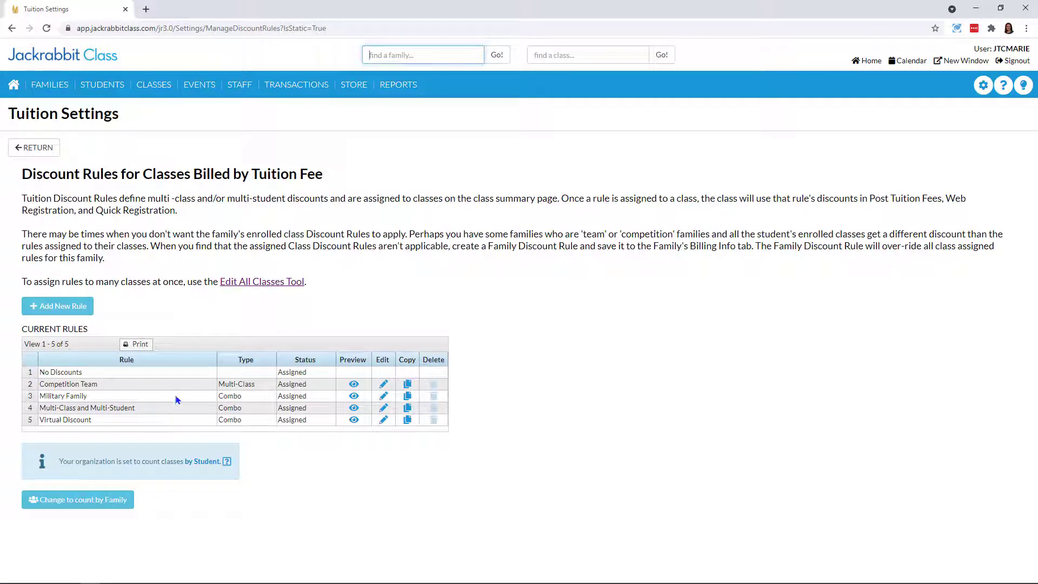
{"action": "left_click", "coordinate": [354, 385]}
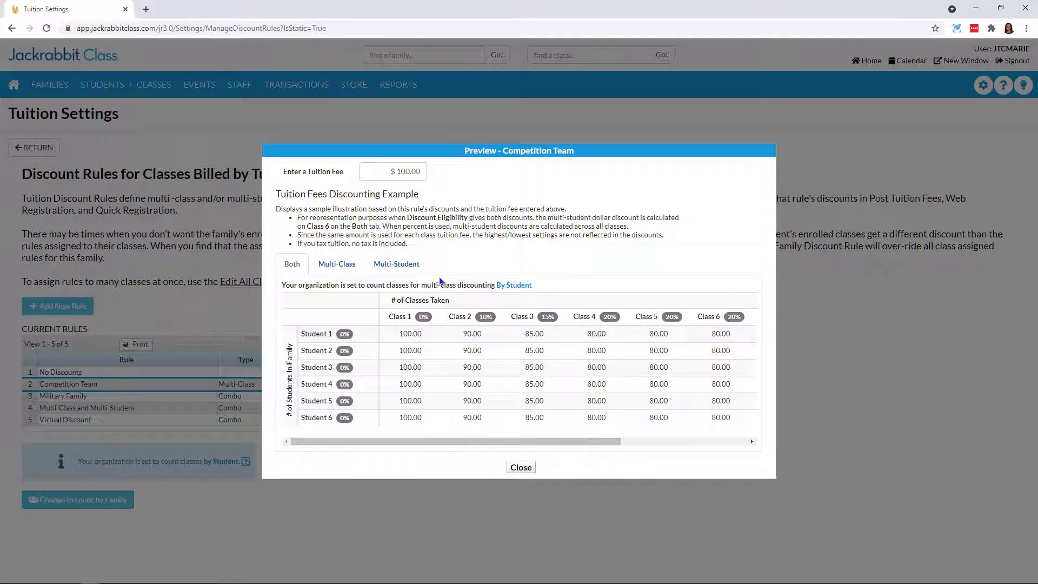
{"action": "left_click", "coordinate": [388, 169]}
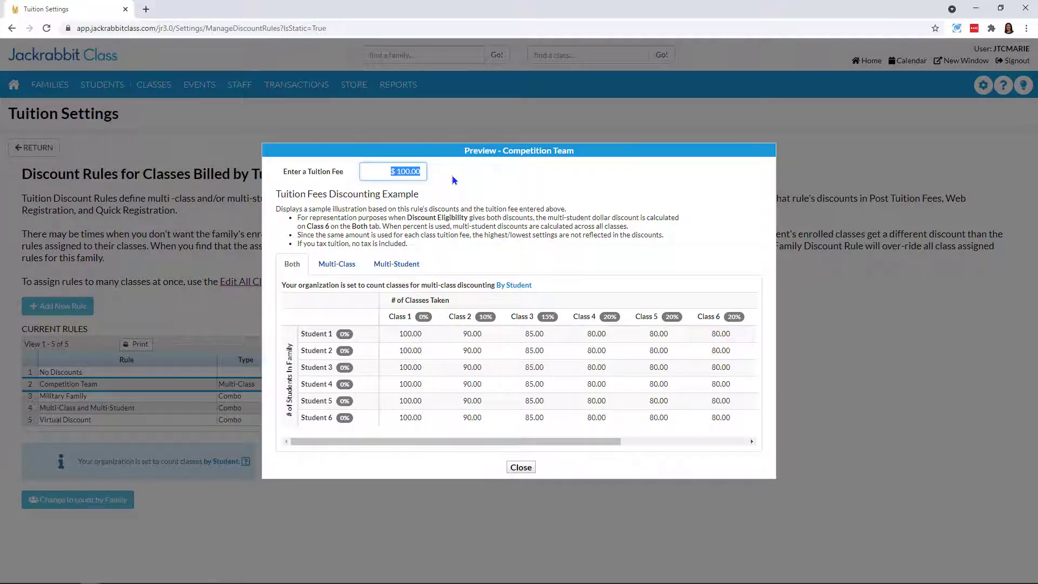
{"action": "type", "text": "70"}
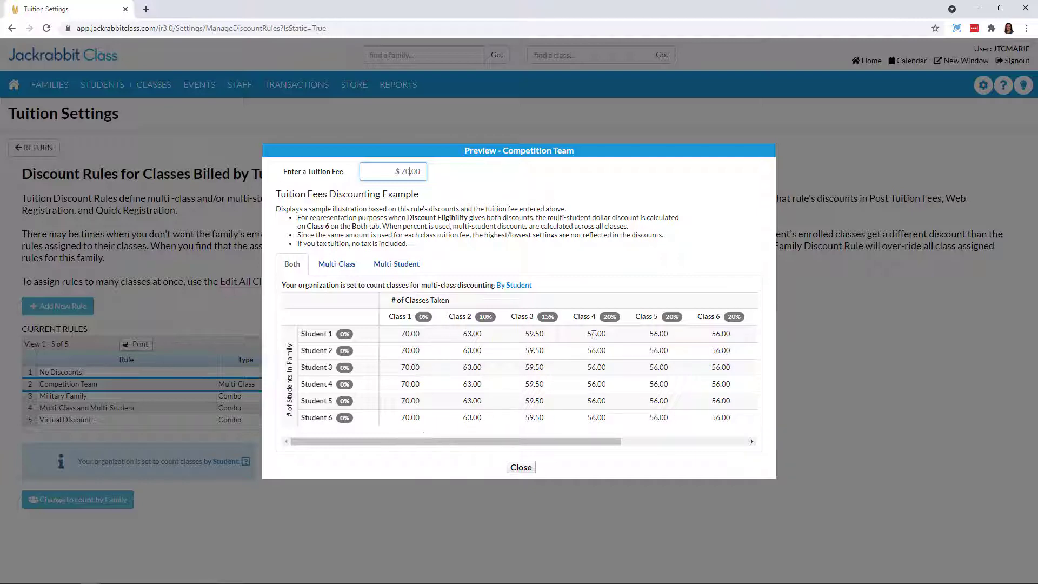
{"action": "left_click", "coordinate": [521, 468]}
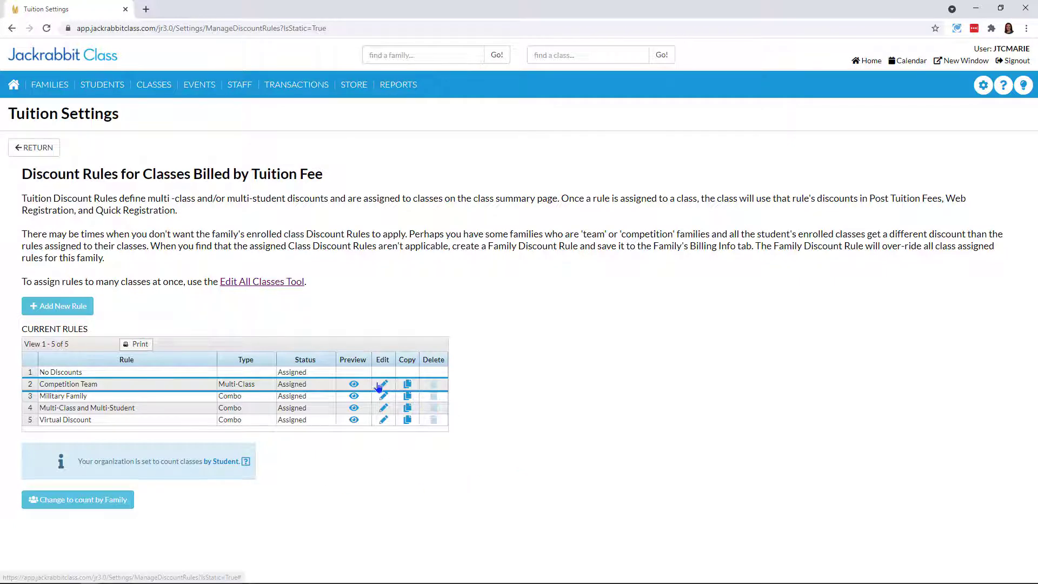
- Review the multi-class and multi-student settings of the Competition Team rule, and return to the list of discount rules
{"action": "left_click", "coordinate": [383, 385]}
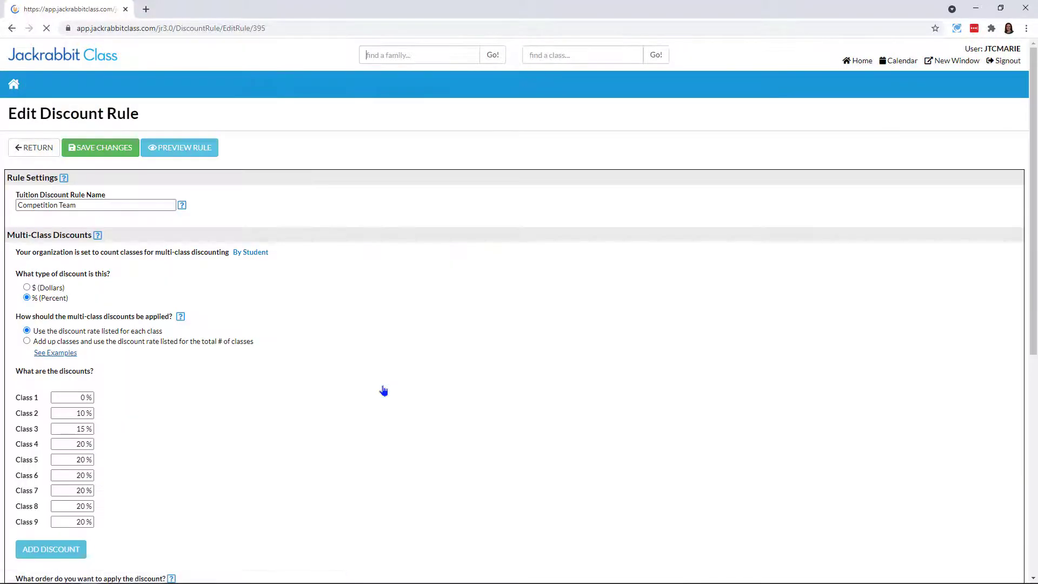
{"action": "scroll", "coordinate": [393, 387], "scroll_direction": "down", "scroll_amount": 4}
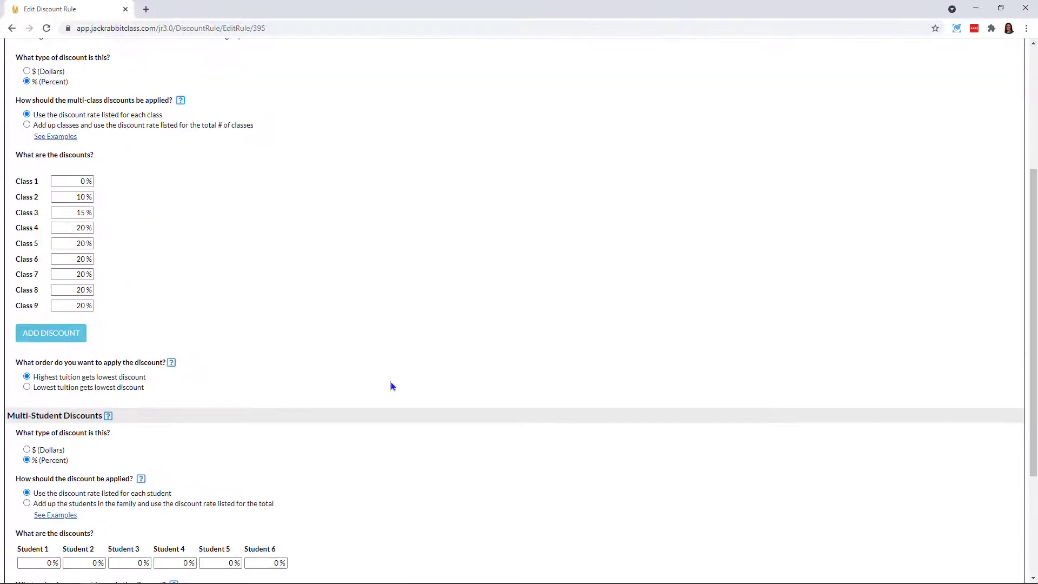
{"action": "scroll", "coordinate": [392, 386], "scroll_direction": "up", "scroll_amount": 4}
{"action": "scroll", "coordinate": [227, 452], "scroll_direction": "down", "scroll_amount": 5}
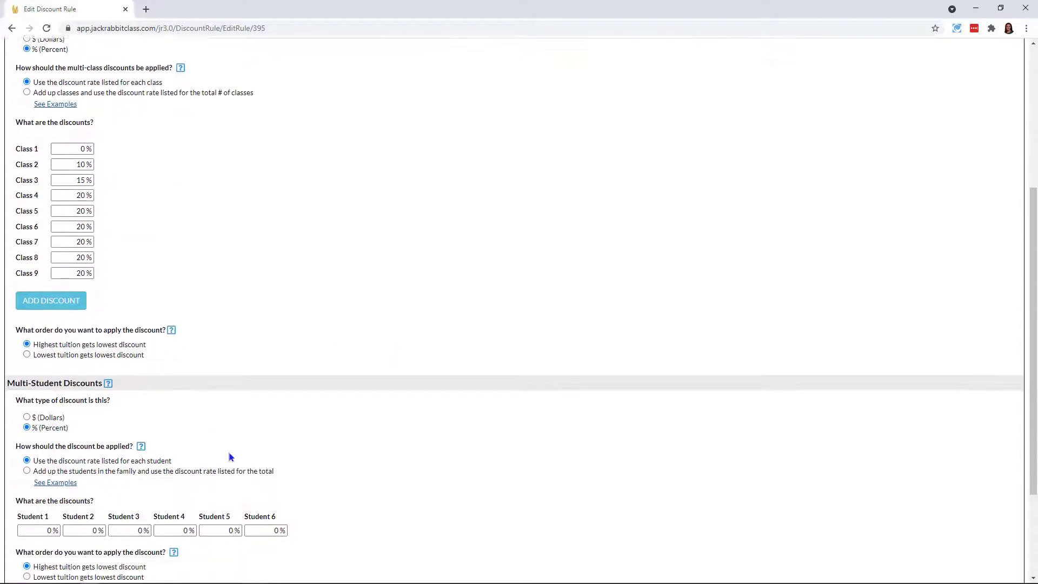
{"action": "scroll", "coordinate": [248, 452], "scroll_direction": "up", "scroll_amount": 5}
{"action": "left_click", "coordinate": [33, 147]}
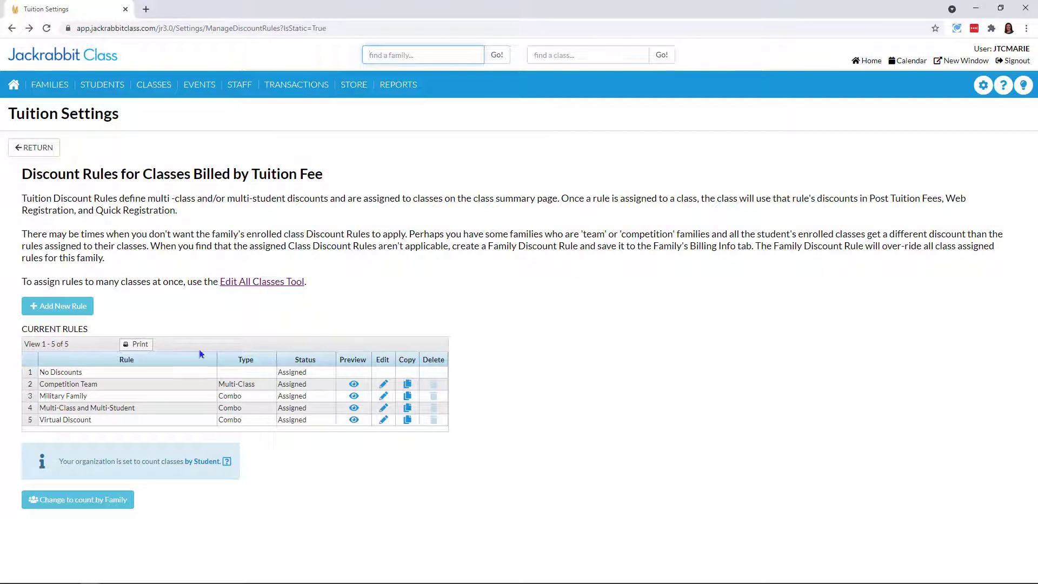
- Start a new discount rule named "Summer Camp 2021" that combines both discount types and gives both discounts
{"action": "left_click", "coordinate": [58, 308]}
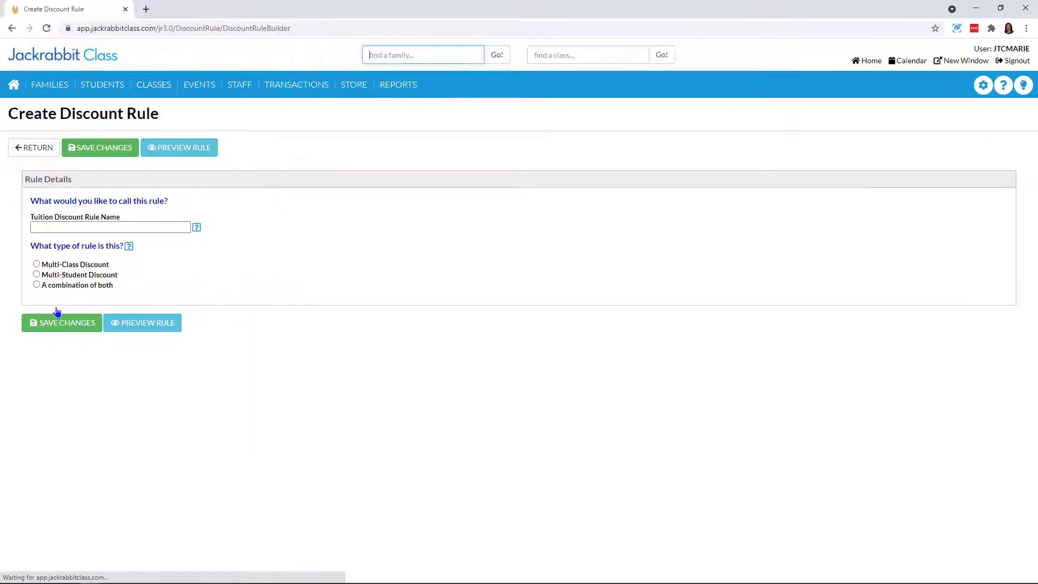
{"action": "left_click", "coordinate": [109, 228]}
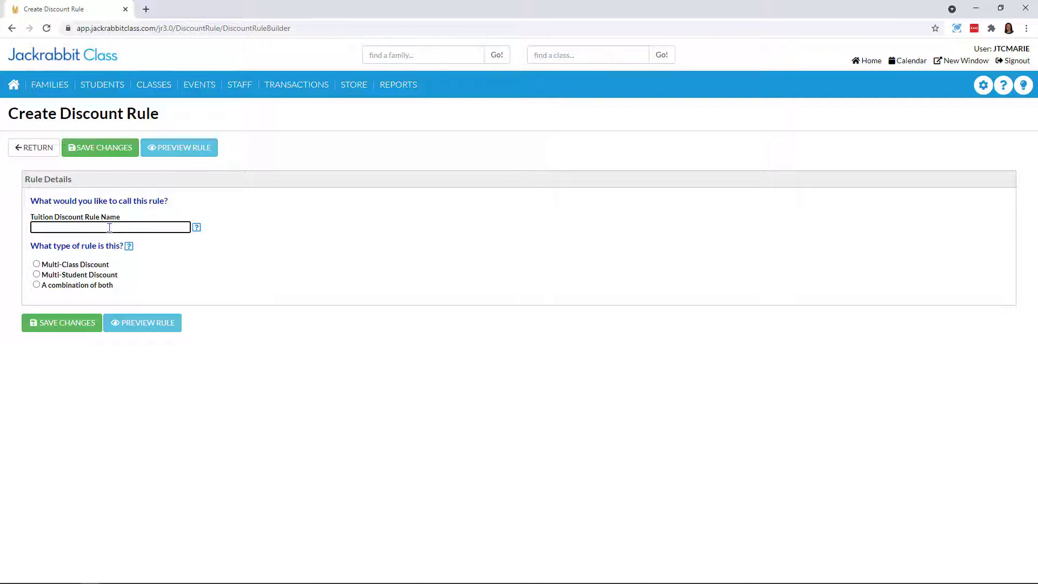
{"action": "type", "text": "ummer Camp 2021"}
{"action": "left_click", "coordinate": [36, 285]}
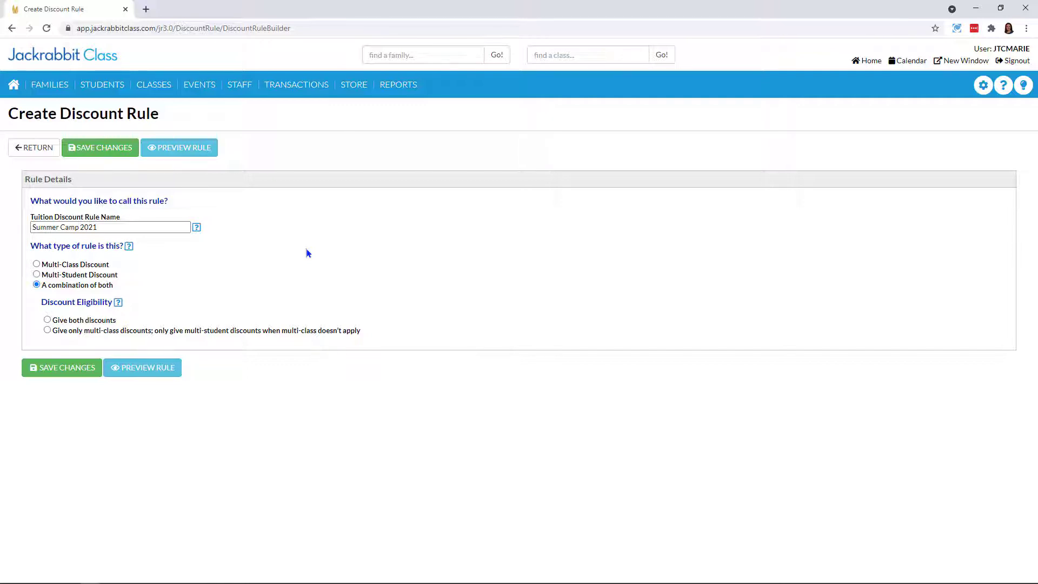
{"action": "left_click", "coordinate": [47, 321]}
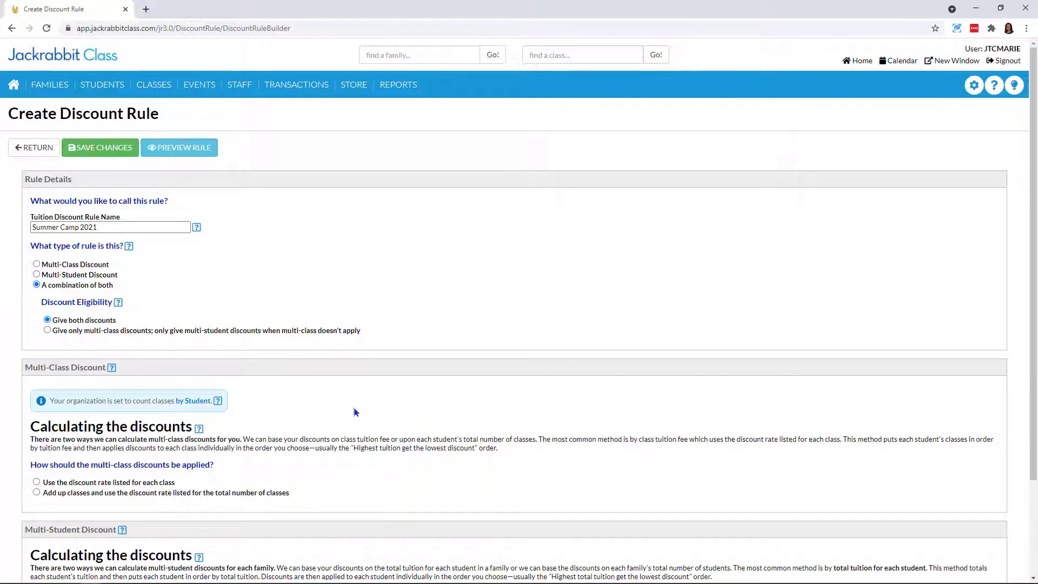
- Make the multi-class discount use the rate listed for each class, with percentage as its unit
{"action": "scroll", "coordinate": [355, 404], "scroll_direction": "down", "scroll_amount": 2}
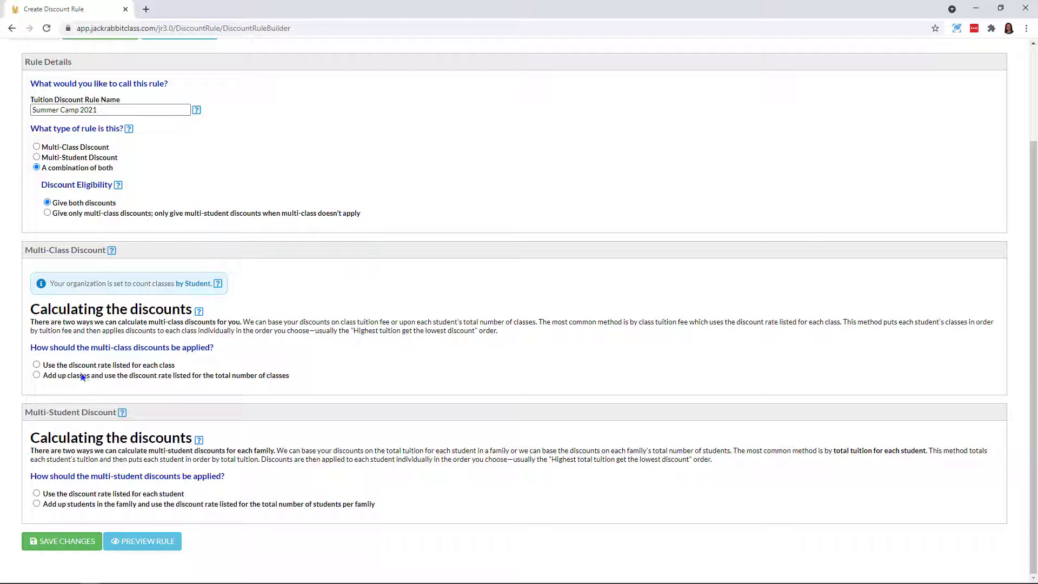
{"action": "left_click", "coordinate": [36, 367]}
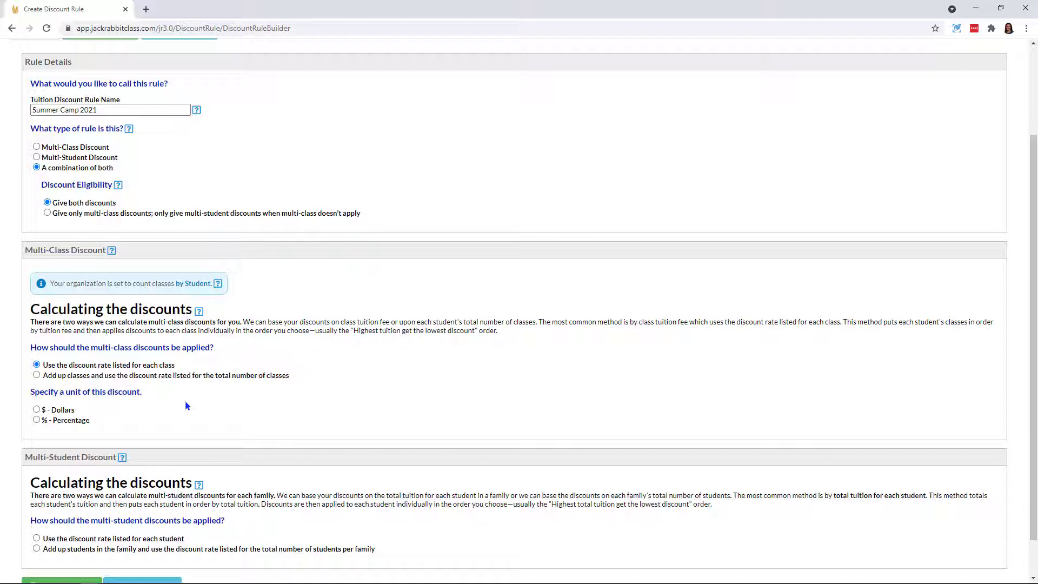
{"action": "left_click", "coordinate": [36, 420]}
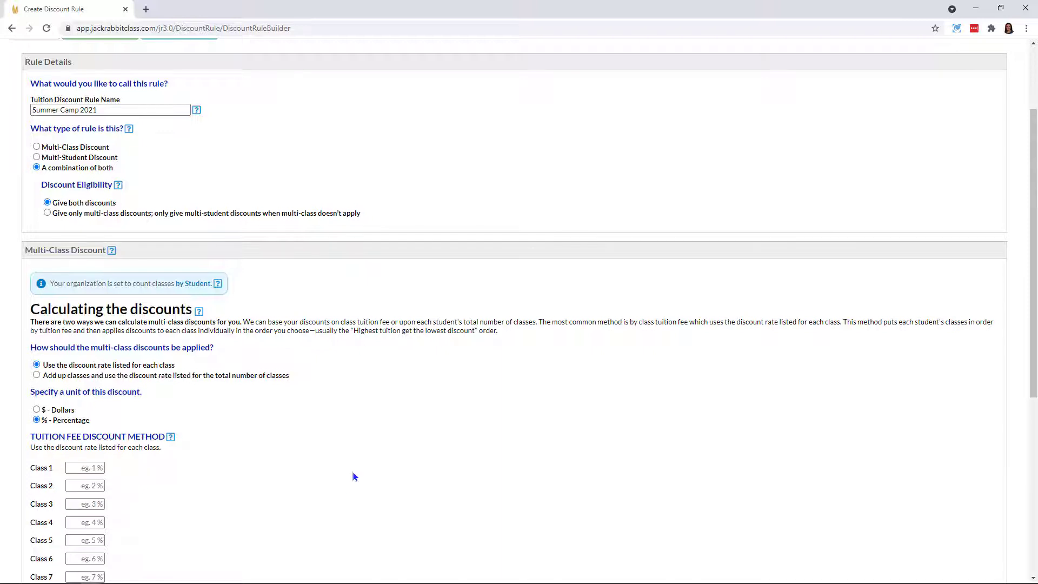
- Set the multi-class discount for Class 2 and Class 3 to 5% each
{"action": "scroll", "coordinate": [353, 476], "scroll_direction": "down", "scroll_amount": 2}
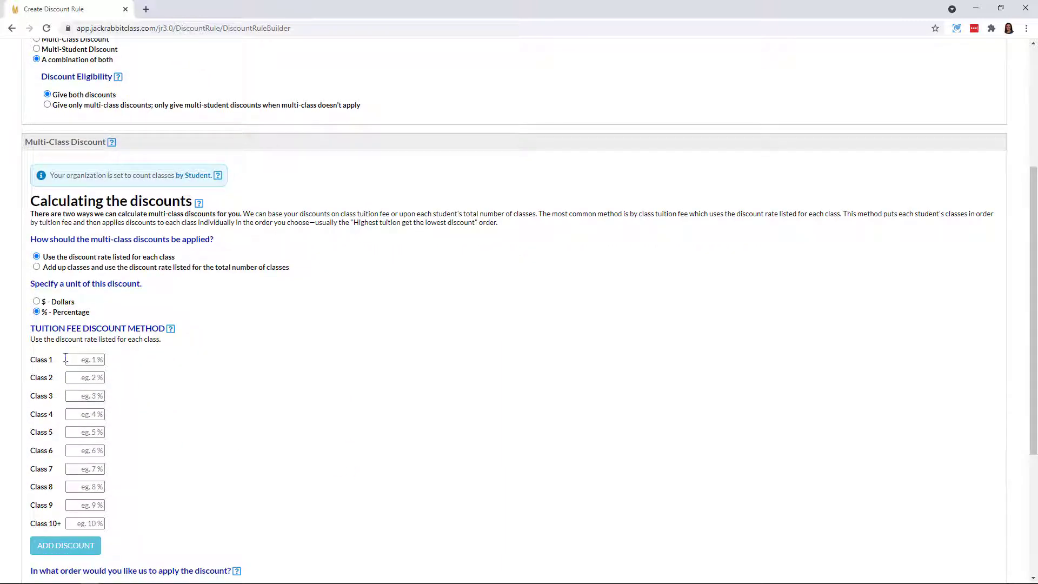
{"action": "left_click", "coordinate": [96, 377]}
{"action": "left_click_drag", "start_coordinate": [96, 375], "coordinate": [161, 382]}
{"action": "type", "text": "5"}
{"action": "left_click_drag", "start_coordinate": [84, 395], "coordinate": [171, 396]}
{"action": "type", "text": "5"}
- Set the multi-class discount for each entry from Class 4 through Class 10+ to 10%
{"action": "left_click_drag", "start_coordinate": [83, 414], "coordinate": [158, 417]}
{"action": "type", "text": "10"}
{"action": "left_click_drag", "start_coordinate": [83, 432], "coordinate": [128, 433]}
{"action": "type", "text": "10"}
{"action": "left_click_drag", "start_coordinate": [73, 451], "coordinate": [135, 443]}
{"action": "type", "text": "10"}
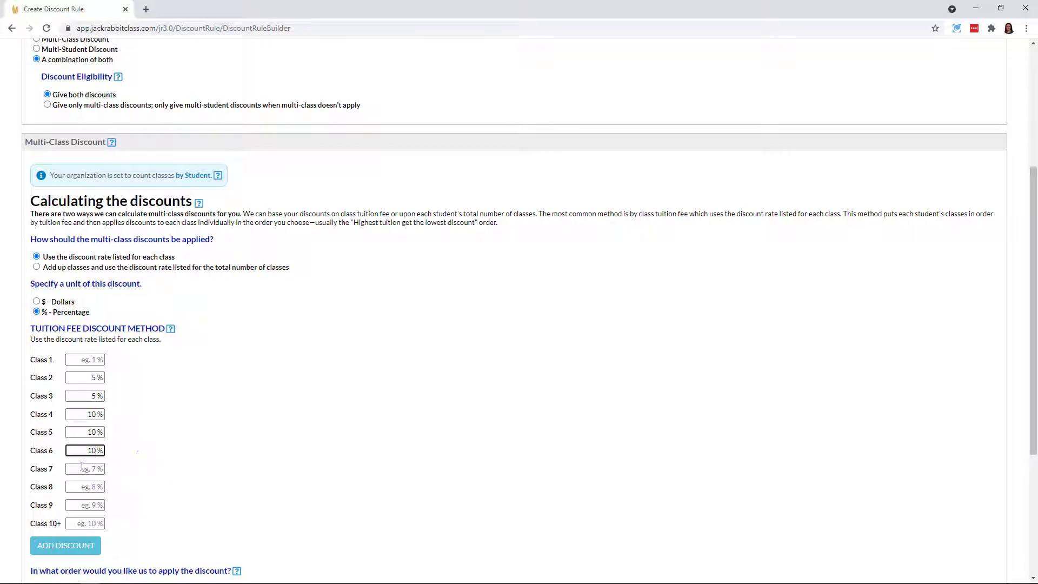
{"action": "left_click_drag", "start_coordinate": [81, 468], "coordinate": [136, 482]}
{"action": "type", "text": "10"}
{"action": "left_click", "coordinate": [85, 485]}
{"action": "type", "text": "10"}
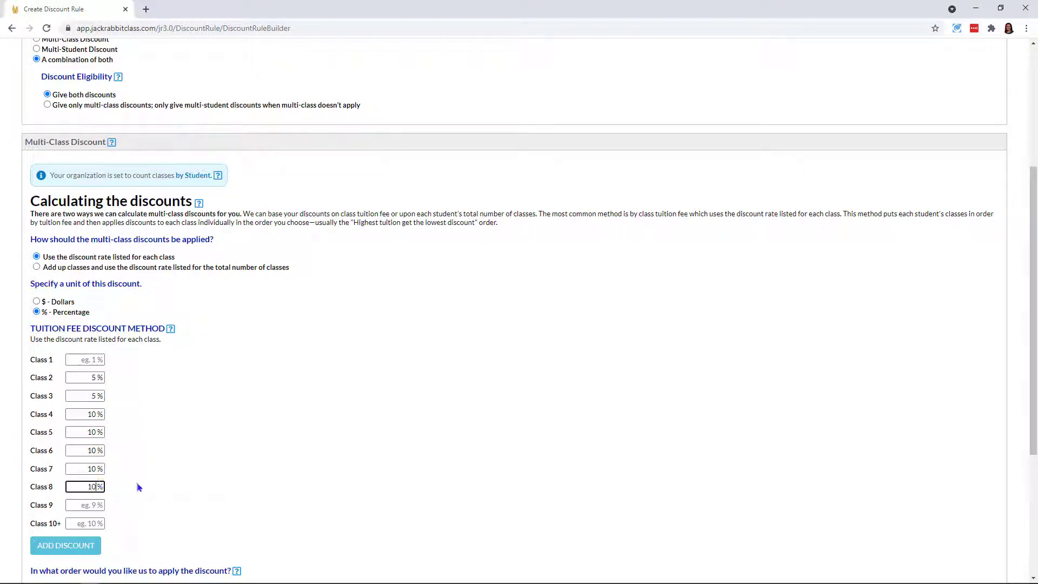
{"action": "left_click_drag", "start_coordinate": [74, 506], "coordinate": [128, 499]}
{"action": "type", "text": "10"}
{"action": "left_click", "coordinate": [80, 528]}
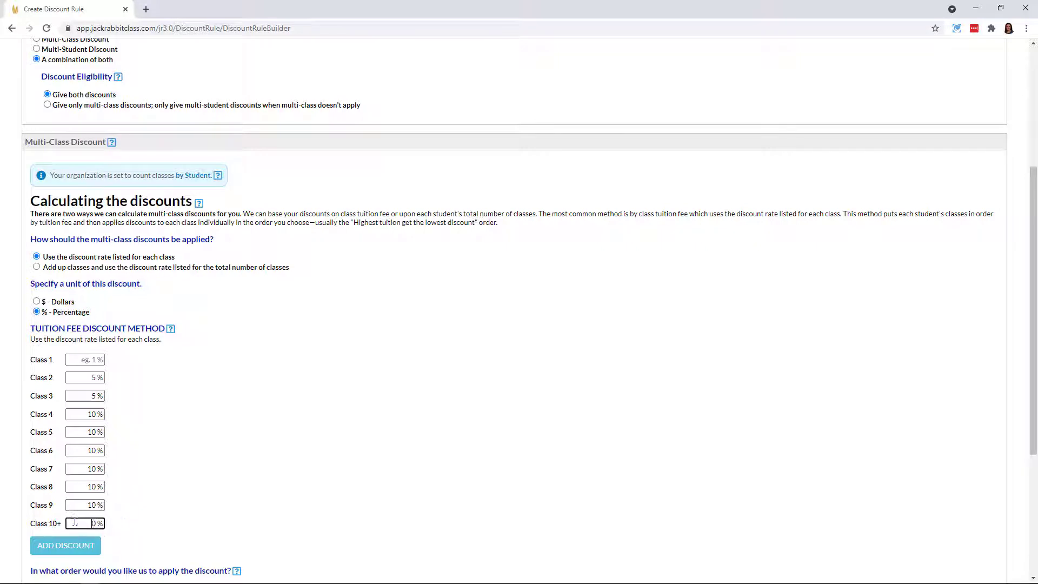
{"action": "type", "text": "10"}
{"action": "left_click", "coordinate": [148, 511]}
- Set the multi-class discount order so the highest tuition gets the lowest discount
{"action": "scroll", "coordinate": [197, 475], "scroll_direction": "down", "scroll_amount": 1}
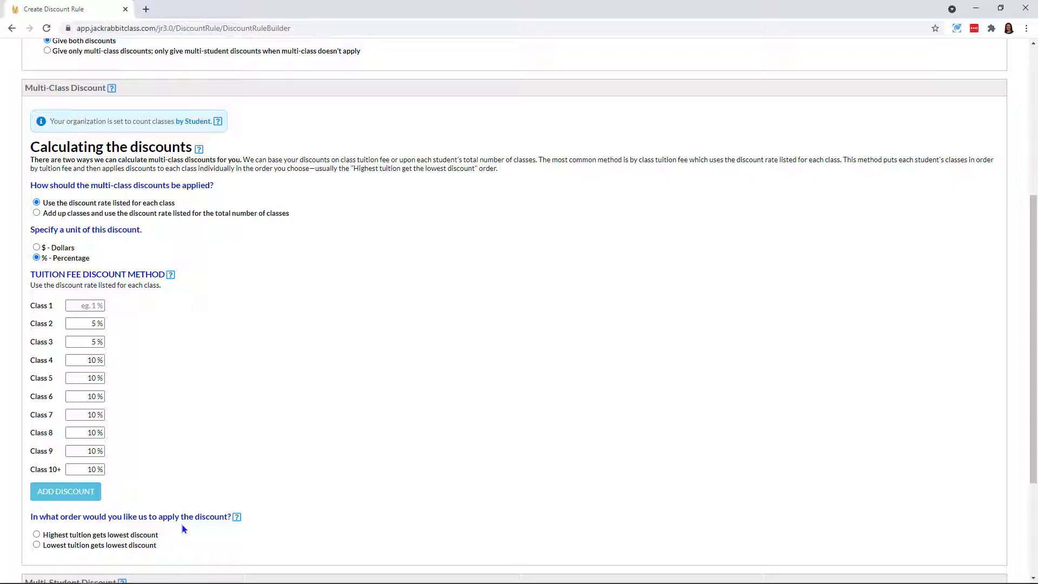
{"action": "scroll", "coordinate": [182, 526], "scroll_direction": "down", "scroll_amount": 1}
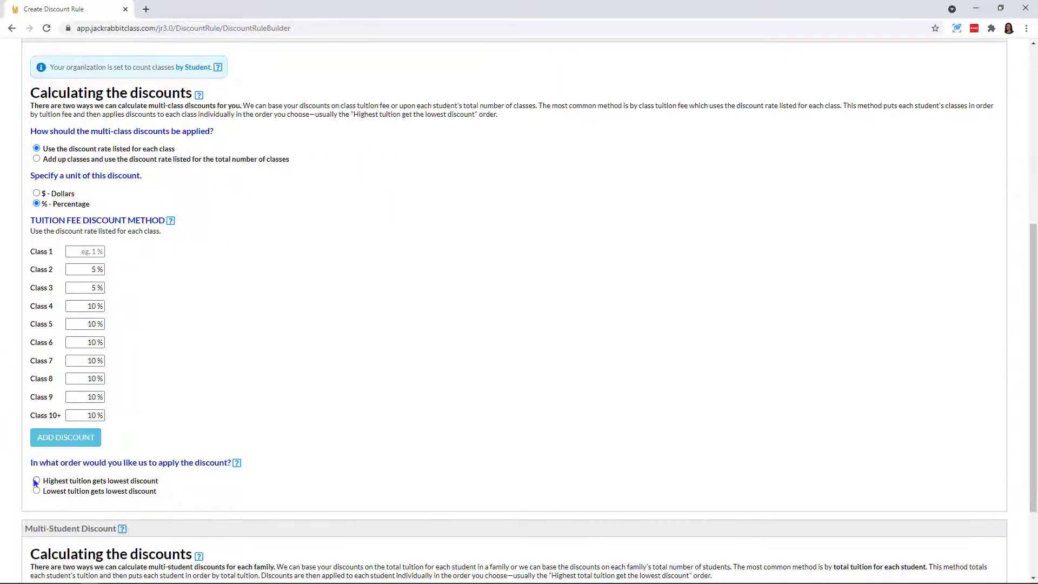
{"action": "left_click", "coordinate": [35, 480]}
- Make the multi-student discount use the rate listed for each student, with percentage as its unit
{"action": "scroll", "coordinate": [425, 364], "scroll_direction": "down", "scroll_amount": 2}
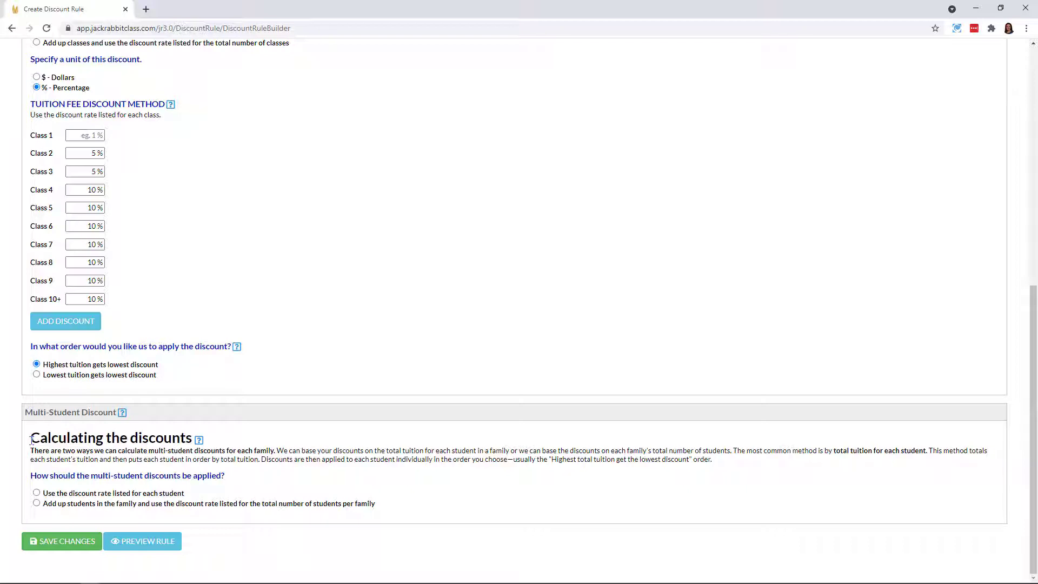
{"action": "left_click", "coordinate": [36, 493]}
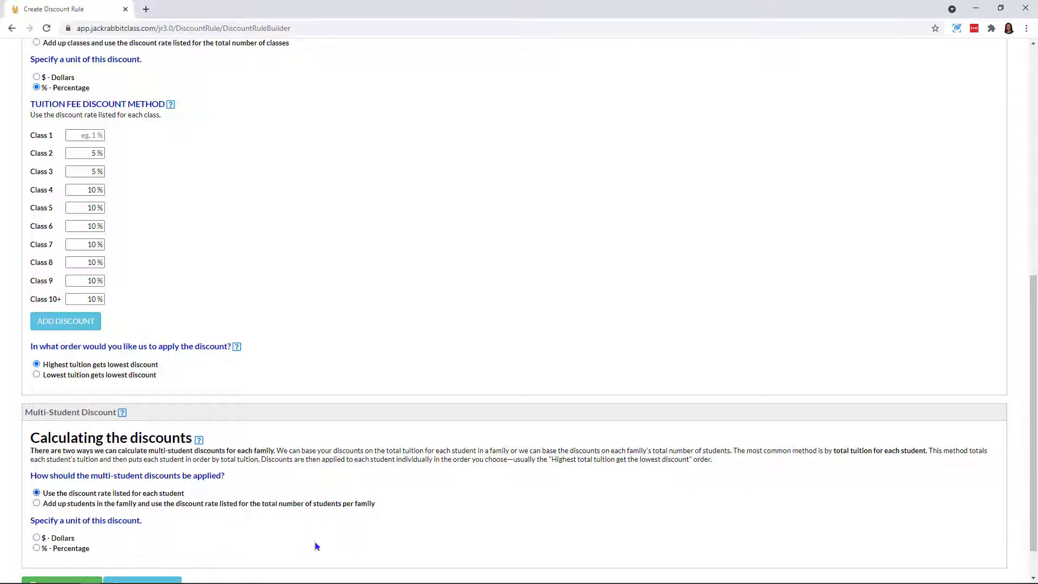
{"action": "scroll", "coordinate": [259, 526], "scroll_direction": "down", "scroll_amount": 1}
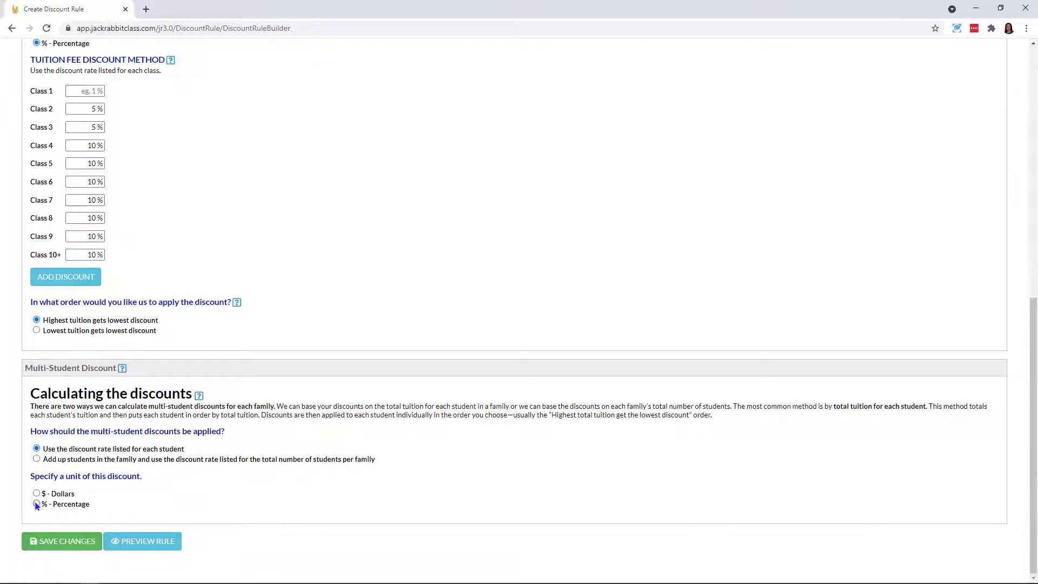
{"action": "left_click", "coordinate": [36, 504]}
- Set the multi-student discount for Student 2 through Student 6 to 2% each
{"action": "scroll", "coordinate": [372, 498], "scroll_direction": "down", "scroll_amount": 4}
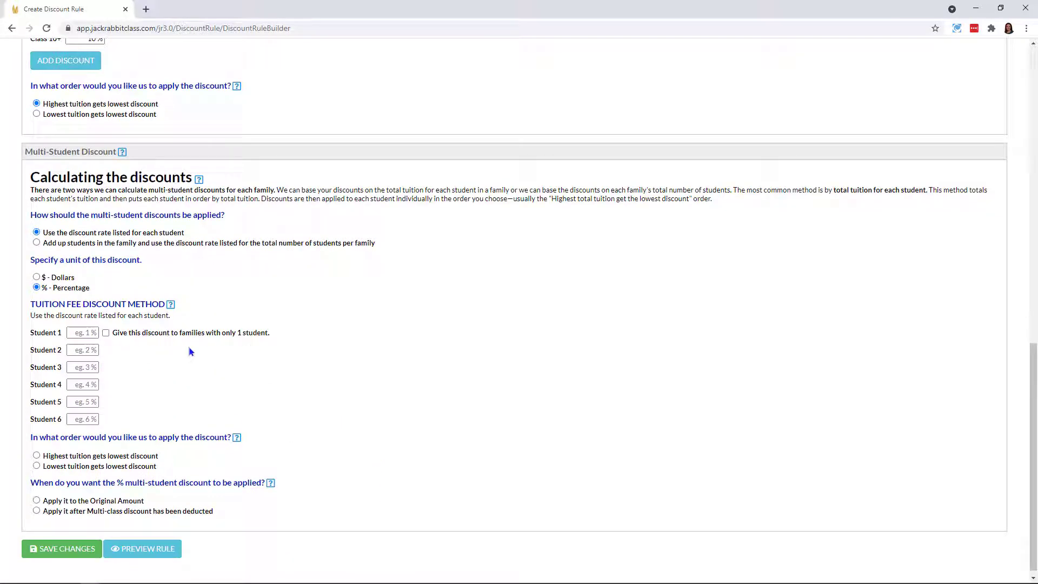
{"action": "left_click", "coordinate": [73, 351]}
{"action": "type", "text": "2"}
{"action": "left_click", "coordinate": [82, 368]}
{"action": "type", "text": "2"}
{"action": "left_click", "coordinate": [80, 386]}
{"action": "type", "text": "2"}
{"action": "left_click", "coordinate": [80, 402]}
{"action": "type", "text": "2"}
{"action": "left_click", "coordinate": [75, 419]}
{"action": "type", "text": "2"}
- Give the highest tuition the lowest multi-student discount, apply it after the multi-class discount is deducted, and preview the rule
{"action": "left_click", "coordinate": [36, 455]}
{"action": "left_click", "coordinate": [36, 511]}
{"action": "left_click", "coordinate": [154, 552]}
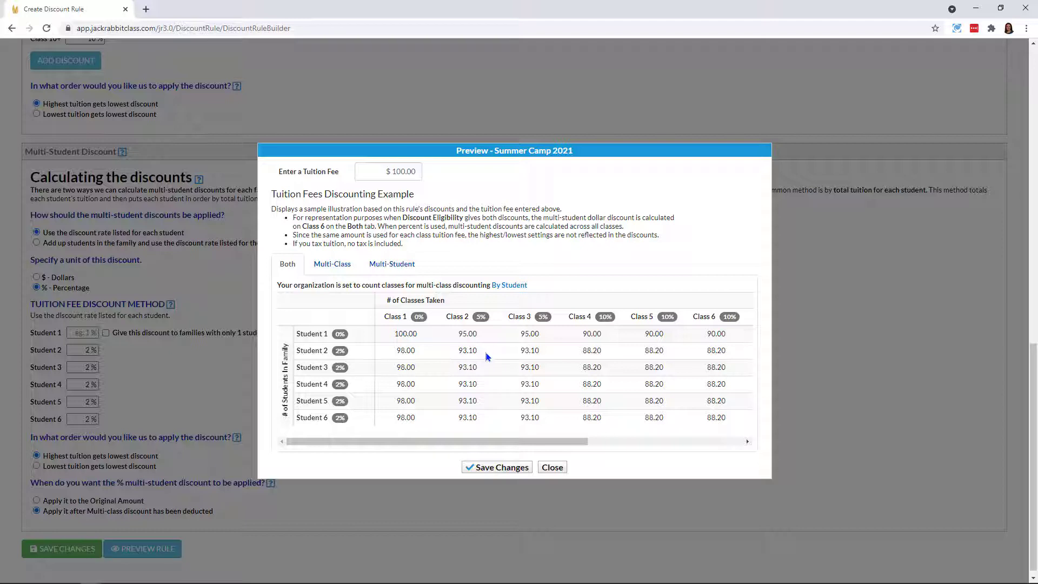
- Close the rule preview, save the Summer Camp 2021 discount rule, and select it among the current rules
{"action": "left_click", "coordinate": [381, 170]}
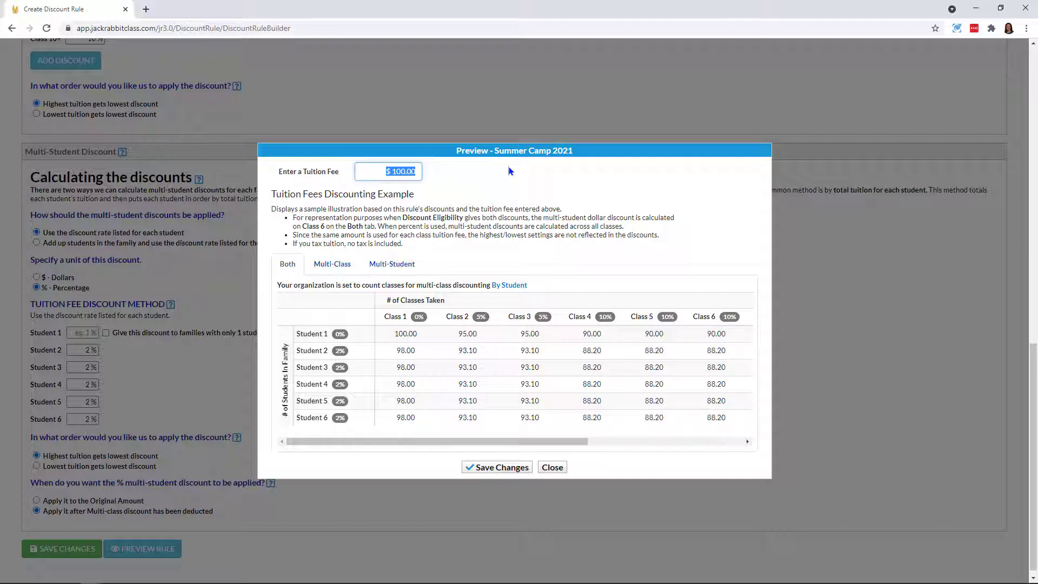
{"action": "left_click", "coordinate": [552, 468]}
{"action": "scroll", "coordinate": [588, 399], "scroll_direction": "up", "scroll_amount": 10}
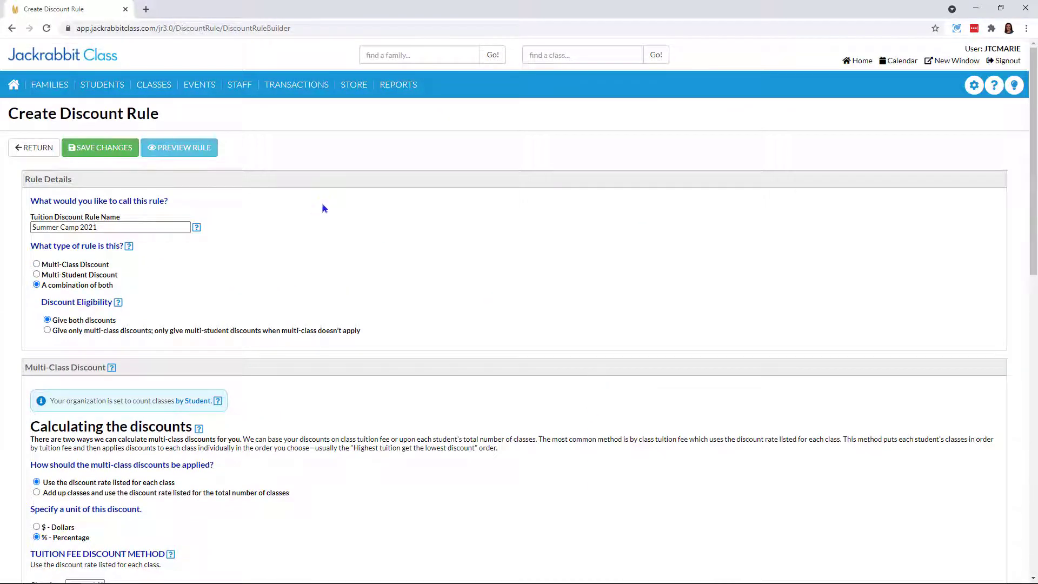
{"action": "left_click", "coordinate": [109, 148]}
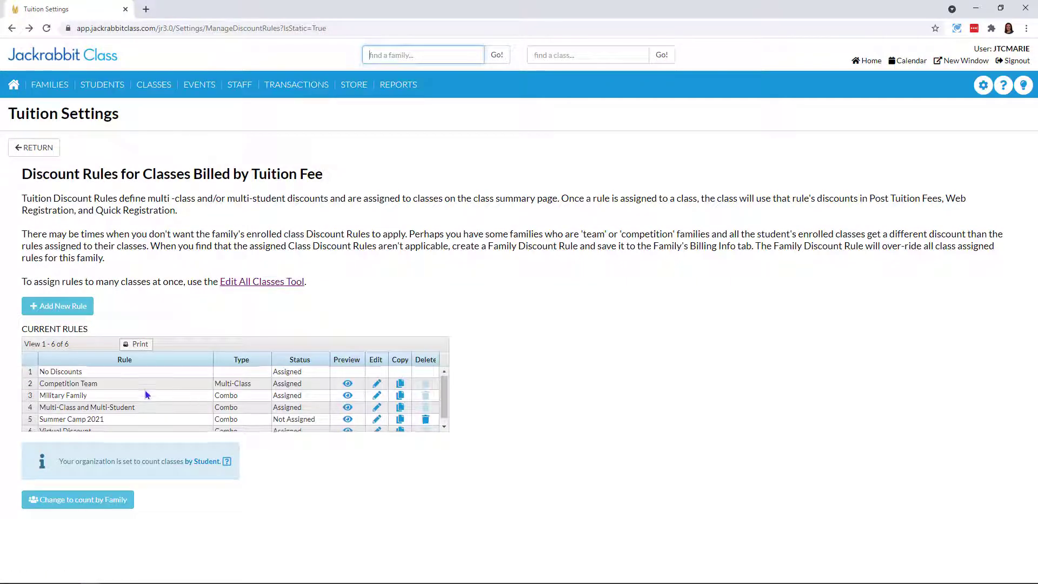
{"action": "scroll", "coordinate": [146, 395], "scroll_direction": "down", "scroll_amount": 1}
{"action": "left_click", "coordinate": [156, 410]}
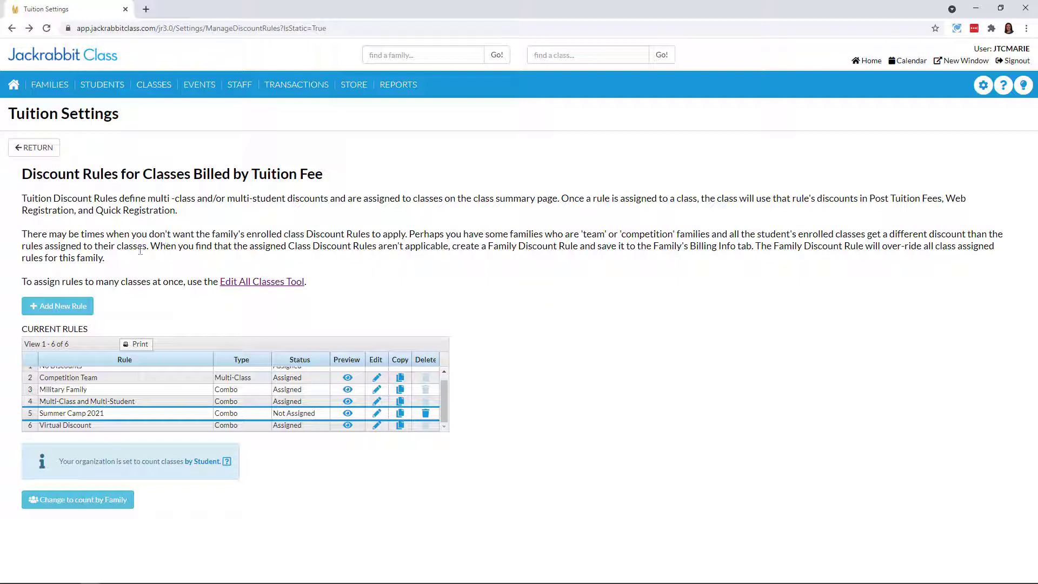
{"action": "left_click", "coordinate": [33, 153]}
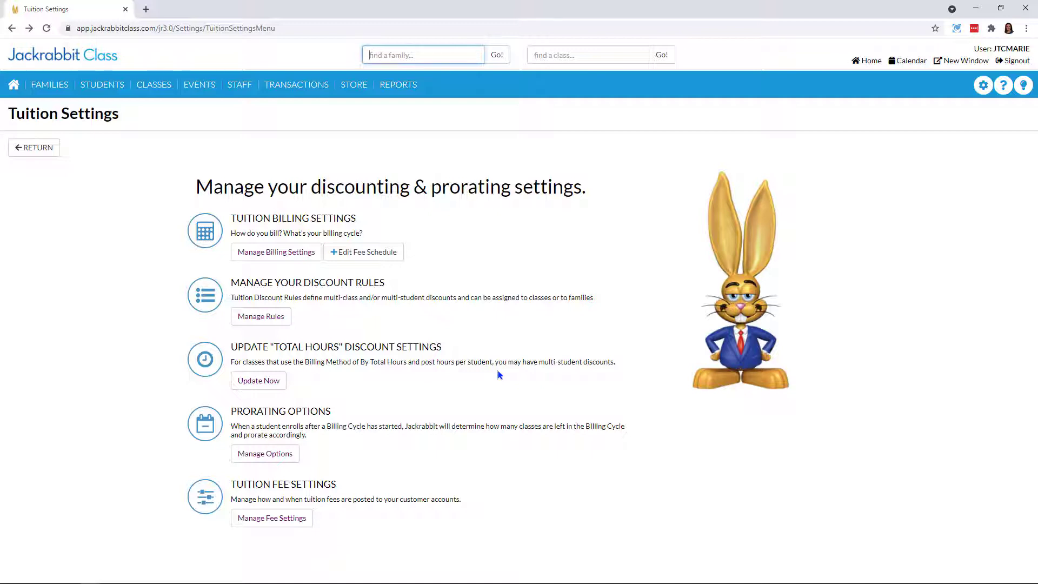
- Review the billing cycle and multi-student discount settings for classes billed by total hours
{"action": "left_click", "coordinate": [272, 382]}
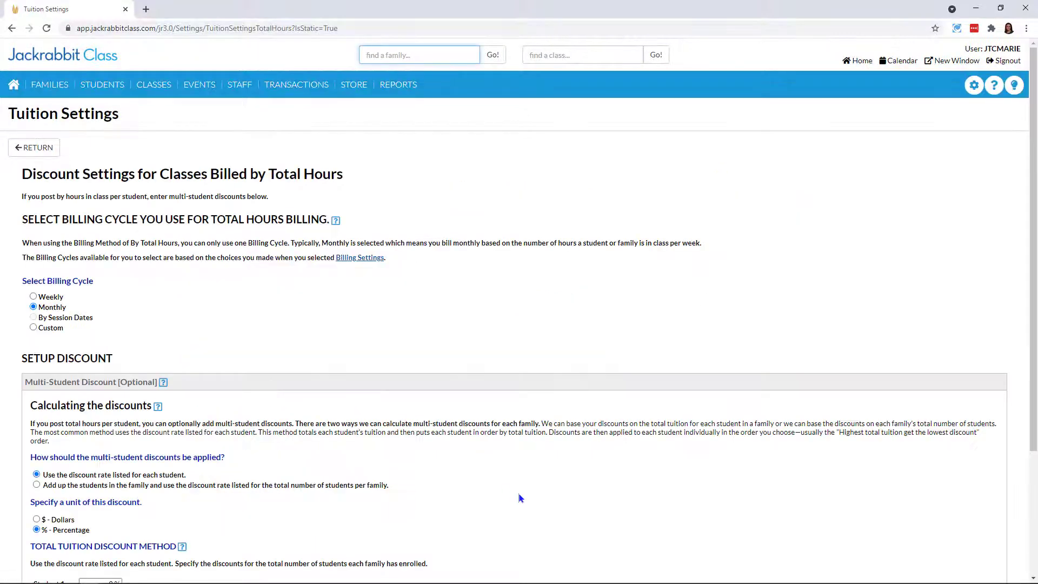
{"action": "scroll", "coordinate": [518, 492], "scroll_direction": "down", "scroll_amount": 3}
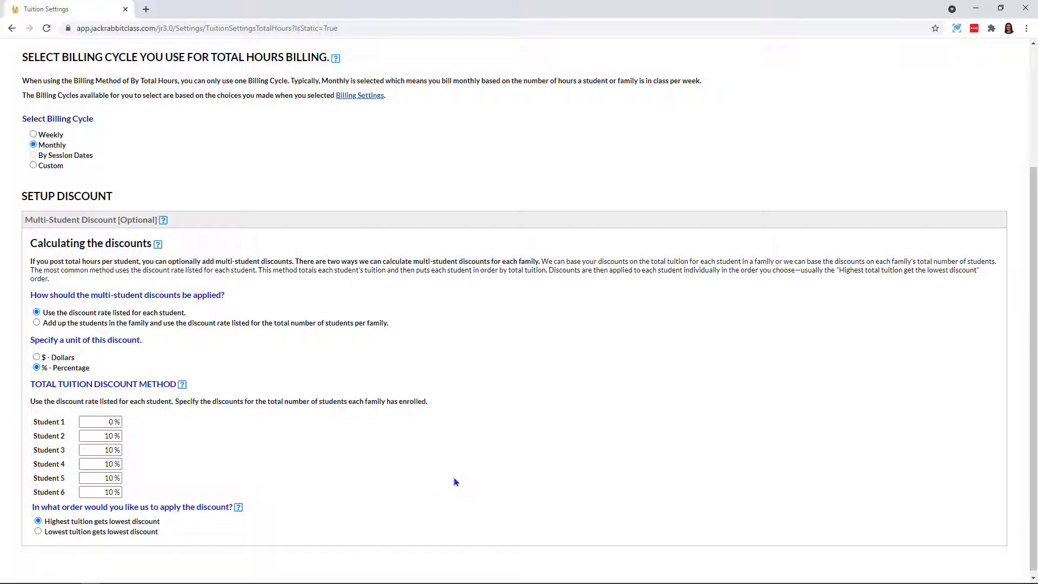
{"action": "scroll", "coordinate": [454, 480], "scroll_direction": "up", "scroll_amount": 3}
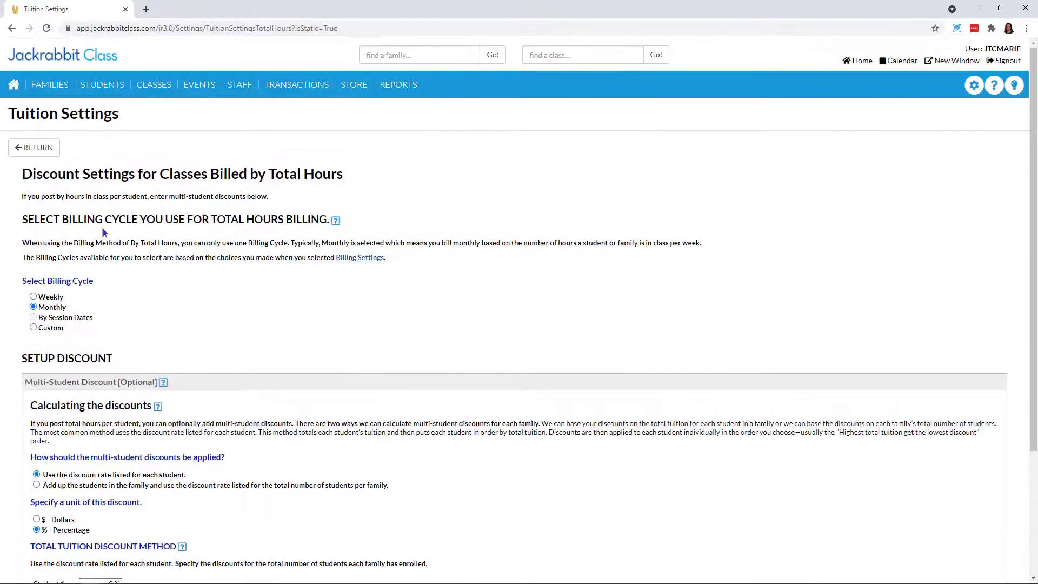
{"action": "left_click", "coordinate": [33, 147]}
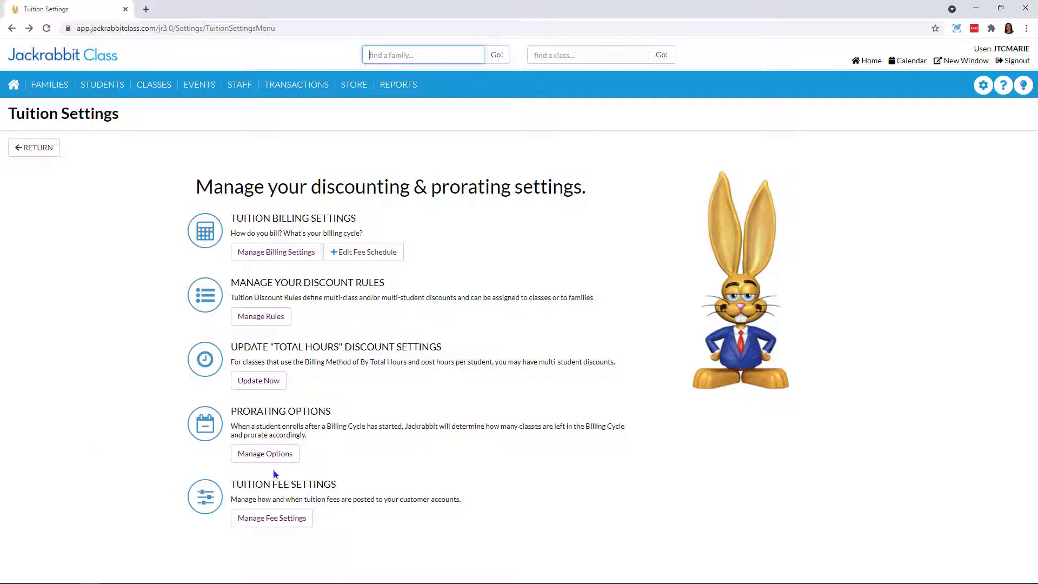
- Reset the prorating options, answering Yes to prorating, Yes to Closed Dates, No to prorating discounts, and Yes to charging for extra class days
{"action": "left_click", "coordinate": [266, 455]}
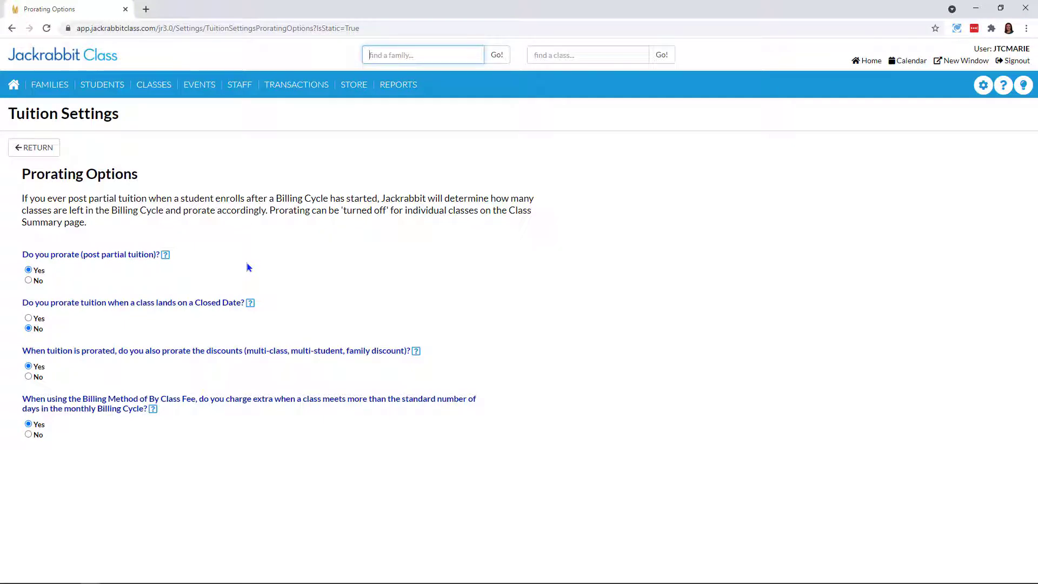
{"action": "left_click", "coordinate": [29, 281]}
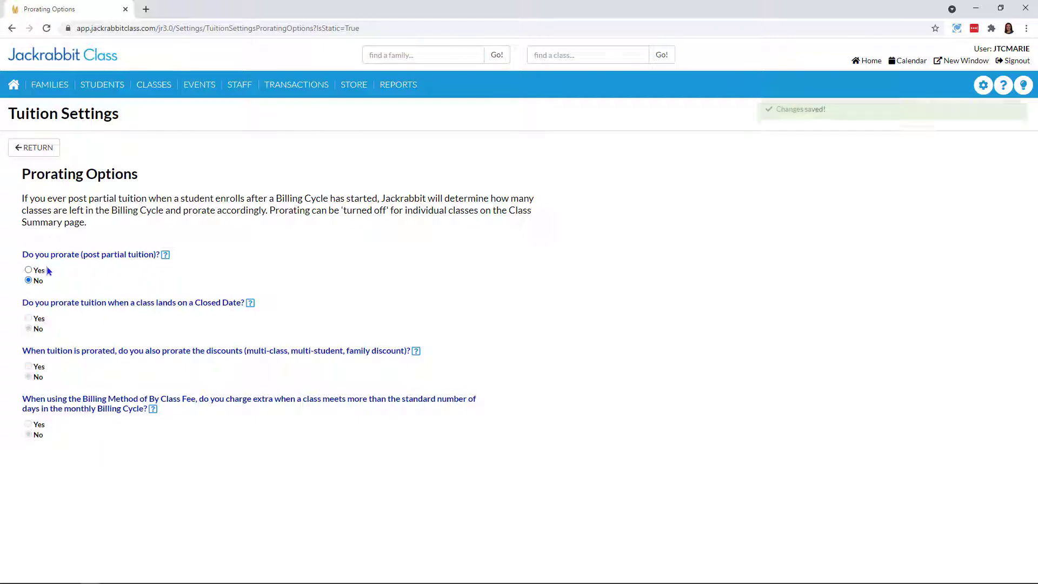
{"action": "left_click", "coordinate": [28, 270]}
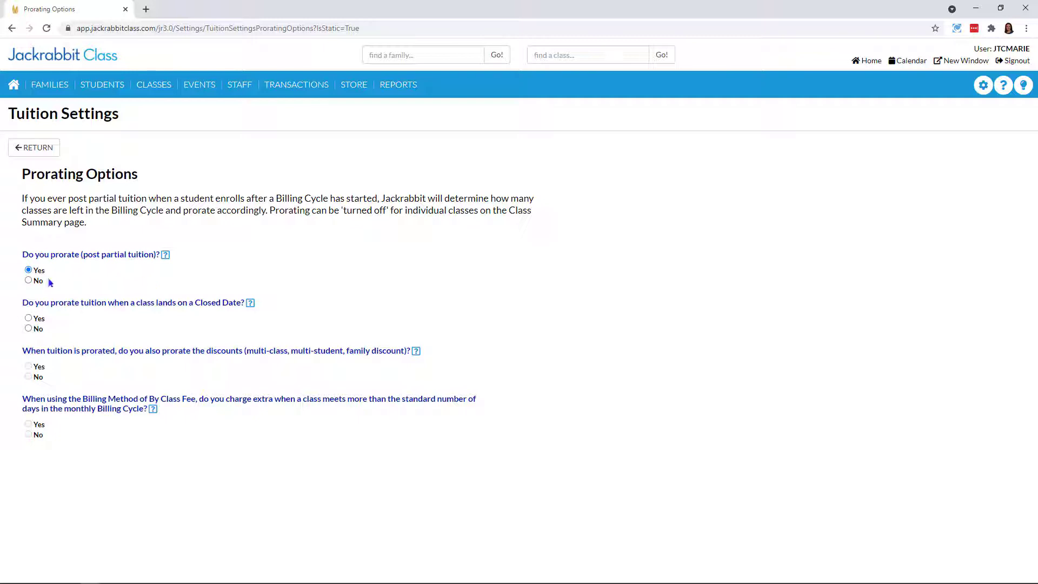
{"action": "left_click", "coordinate": [29, 319]}
{"action": "left_click", "coordinate": [29, 378]}
{"action": "left_click", "coordinate": [28, 425]}
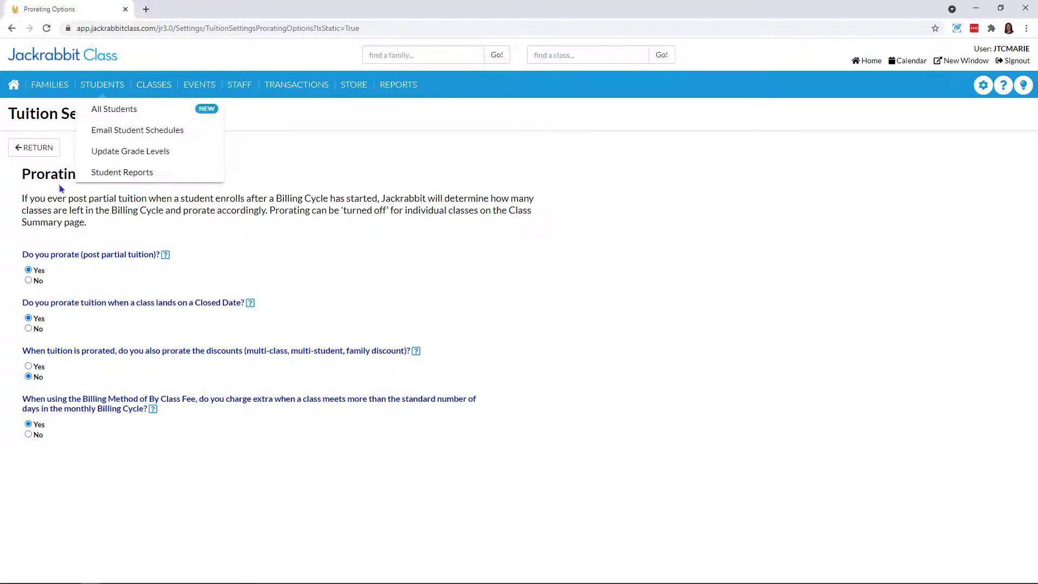
{"action": "left_click", "coordinate": [42, 153]}
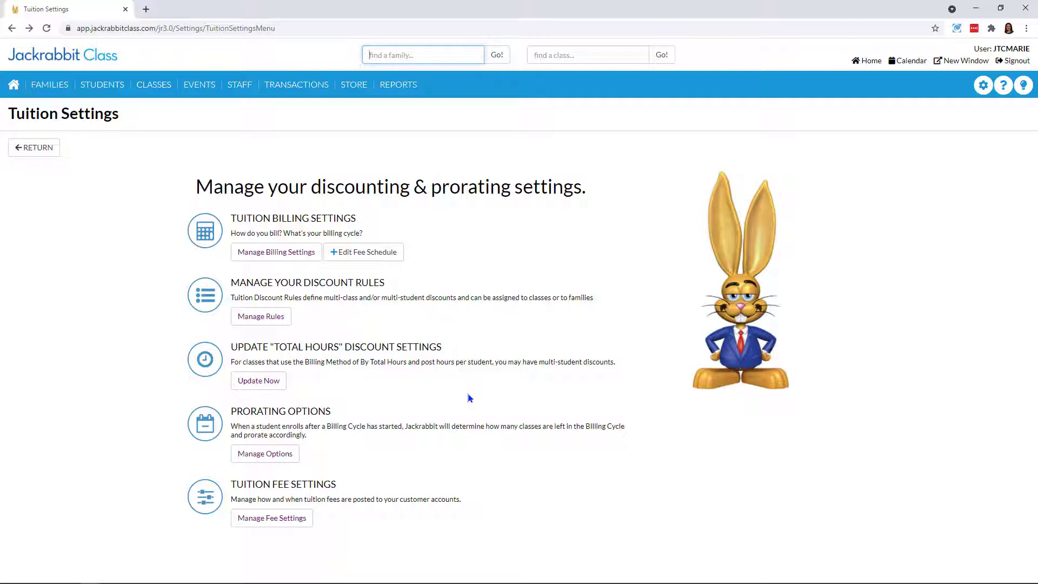
- Set enrollment tuition posting to discounted and prorated for By Class Fee, and to Fee Schedule with multi-student discounts and prorating for By Total Hours
{"action": "left_click", "coordinate": [282, 520]}
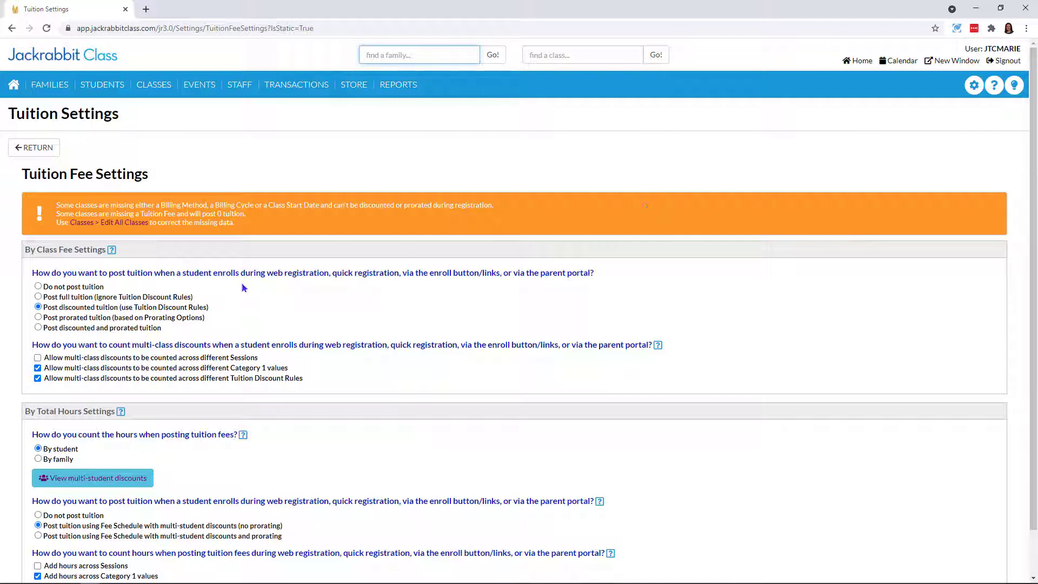
{"action": "left_click_drag", "start_coordinate": [214, 206], "coordinate": [264, 206]}
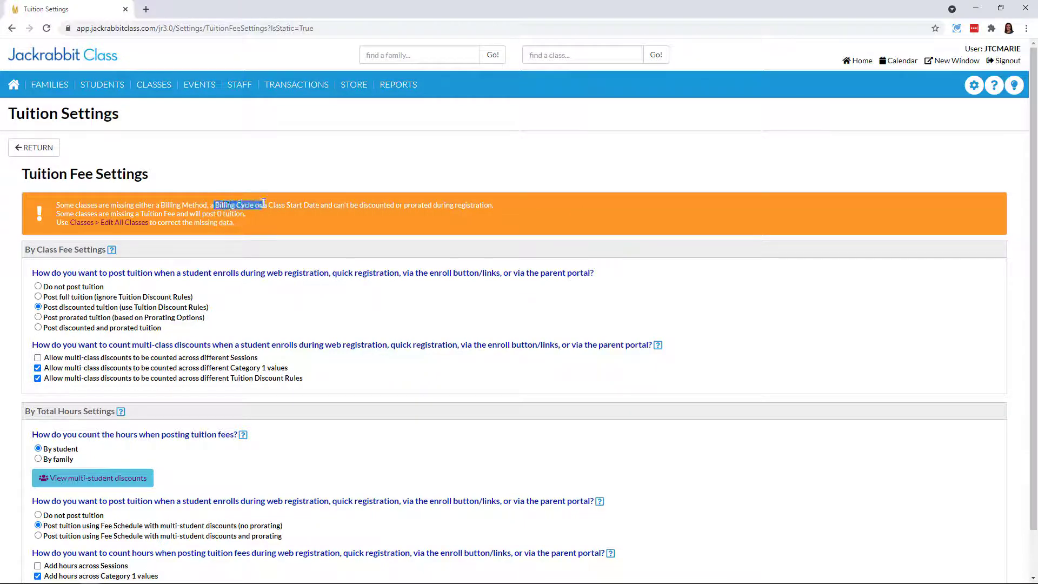
{"action": "left_click", "coordinate": [308, 216]}
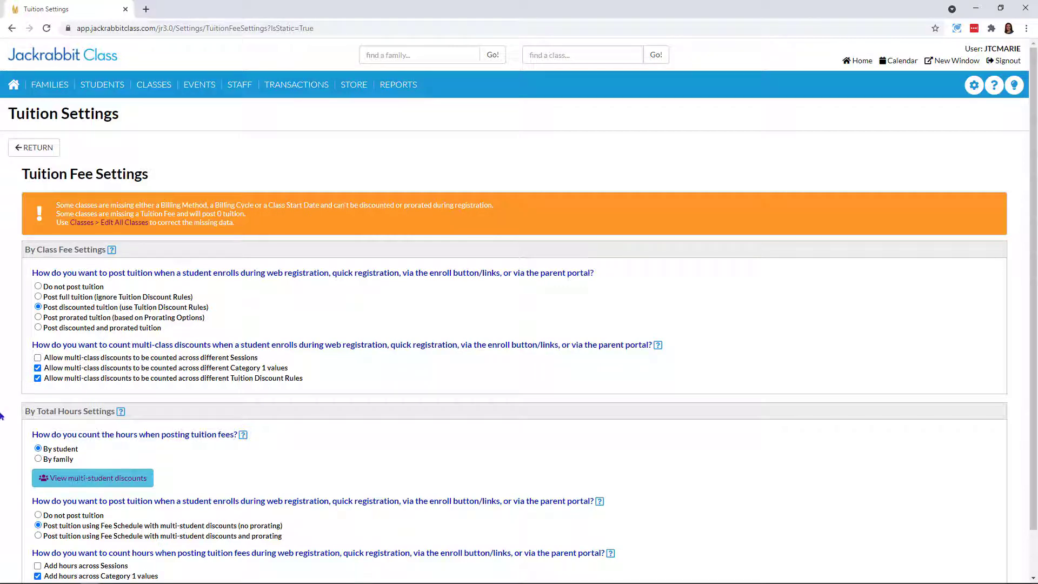
{"action": "left_click", "coordinate": [38, 327]}
{"action": "scroll", "coordinate": [609, 388], "scroll_direction": "down", "scroll_amount": 1}
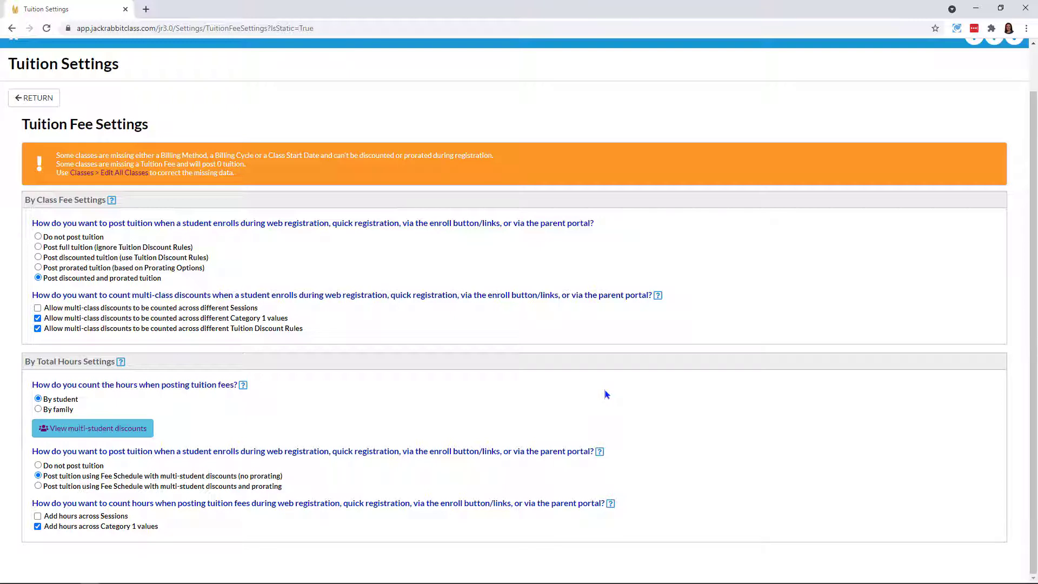
{"action": "left_click", "coordinate": [38, 486]}
{"action": "left_click", "coordinate": [38, 98]}
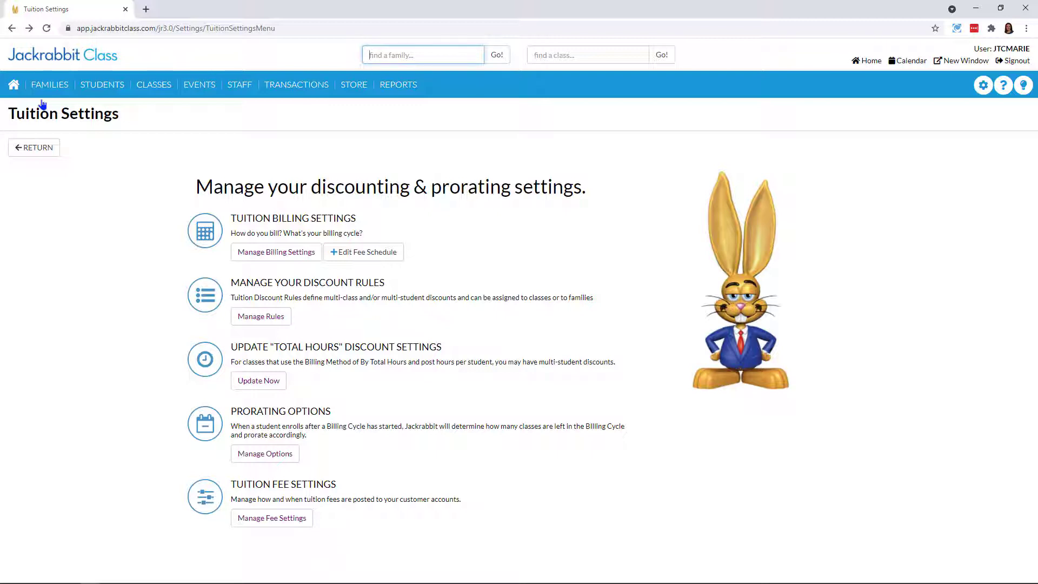
- Start posting tuition fees with billing method By Class Fee, a Monthly billing cycle, and a cycle start date of 6/1/2021
{"action": "mouse_move", "coordinate": [294, 92]}
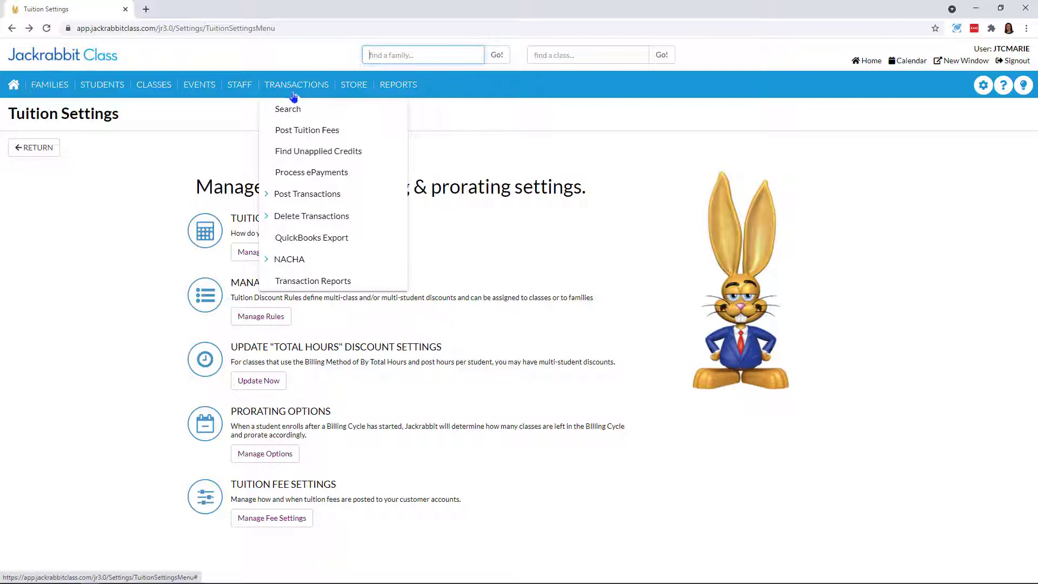
{"action": "left_click", "coordinate": [304, 131]}
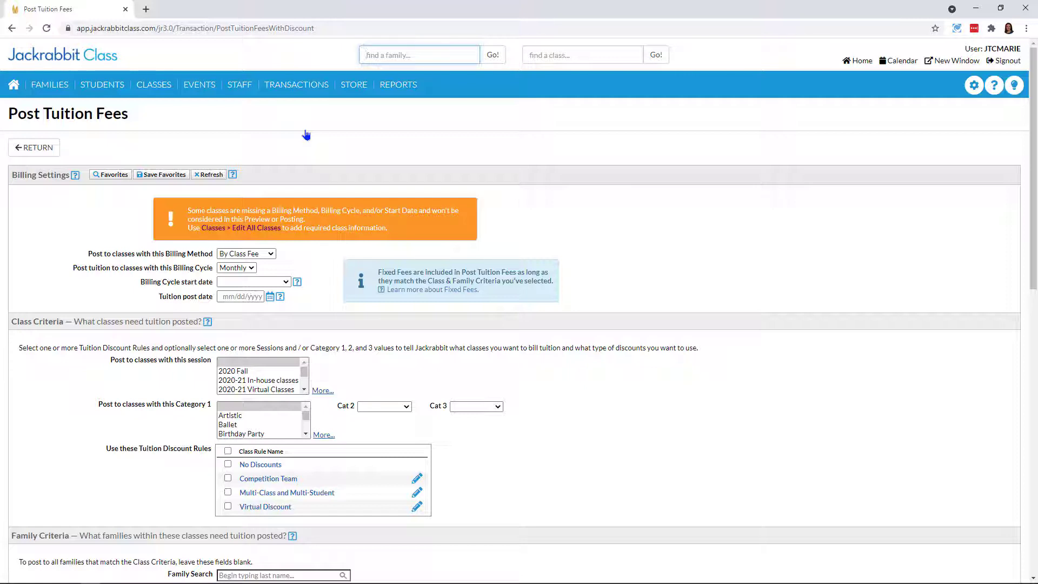
{"action": "left_click", "coordinate": [272, 259]}
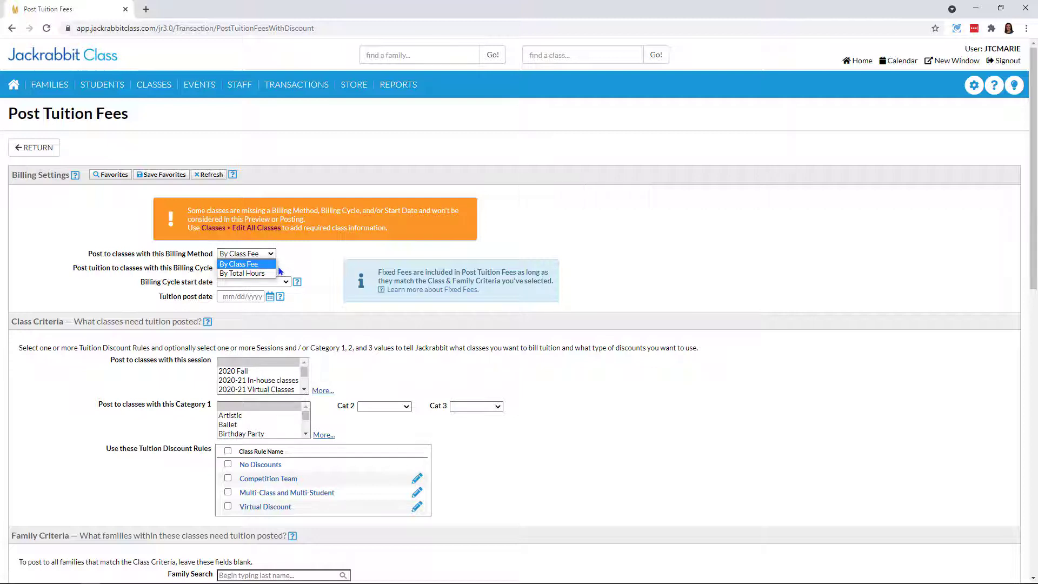
{"action": "left_click", "coordinate": [257, 265]}
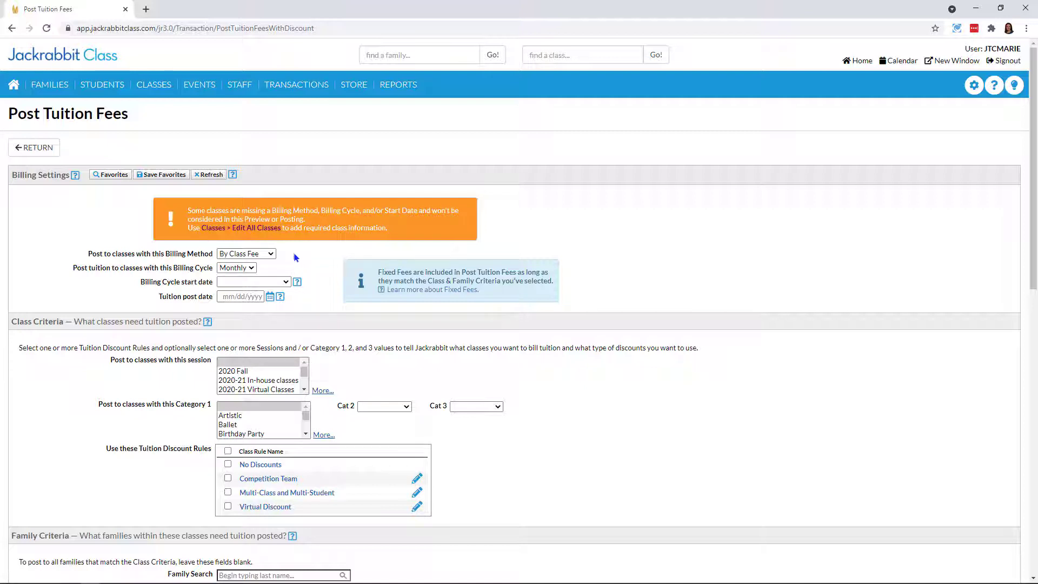
{"action": "left_click", "coordinate": [251, 269]}
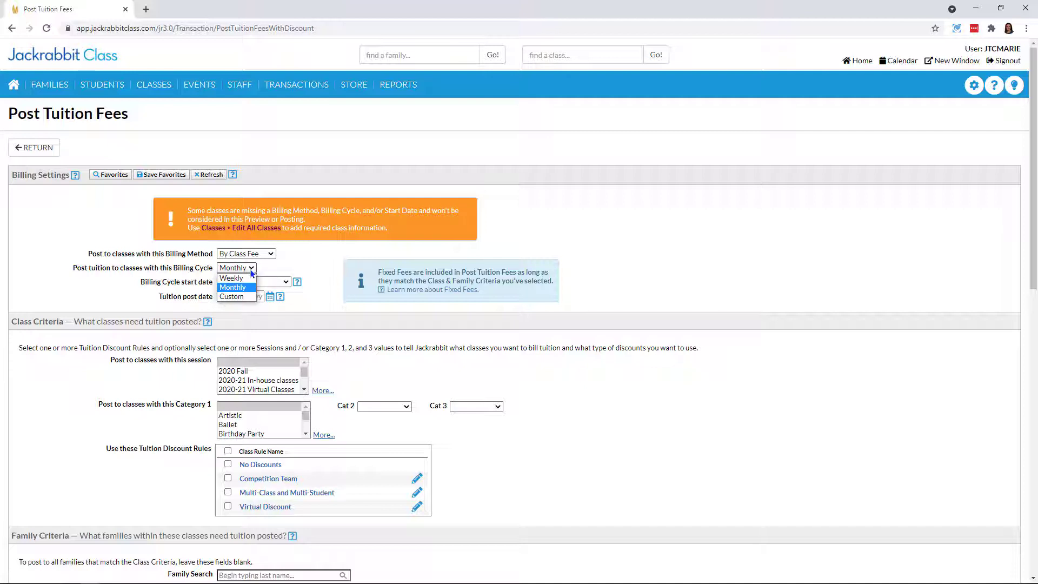
{"action": "left_click", "coordinate": [243, 289]}
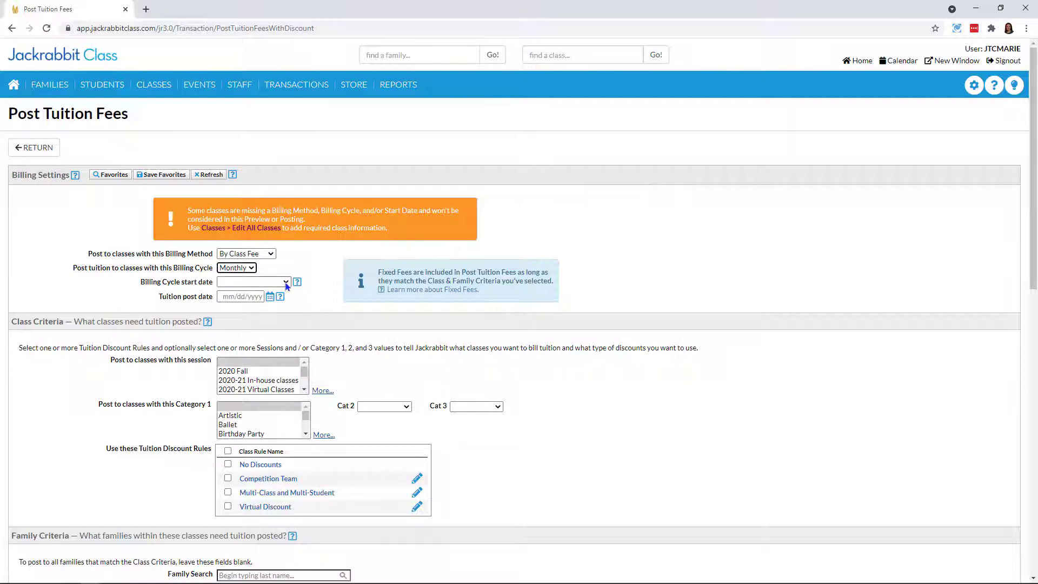
{"action": "left_click", "coordinate": [286, 284]}
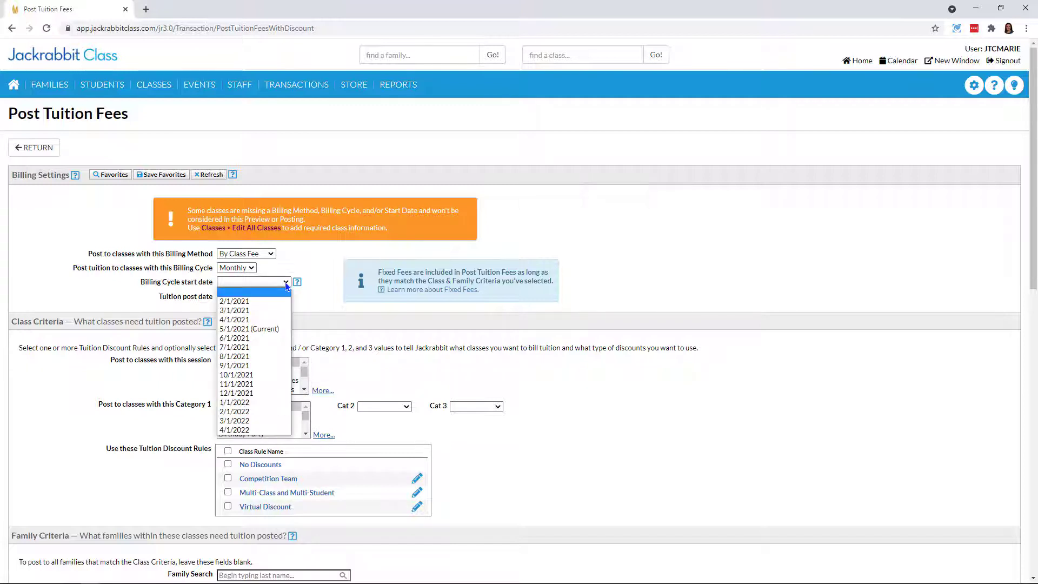
{"action": "left_click", "coordinate": [228, 340]}
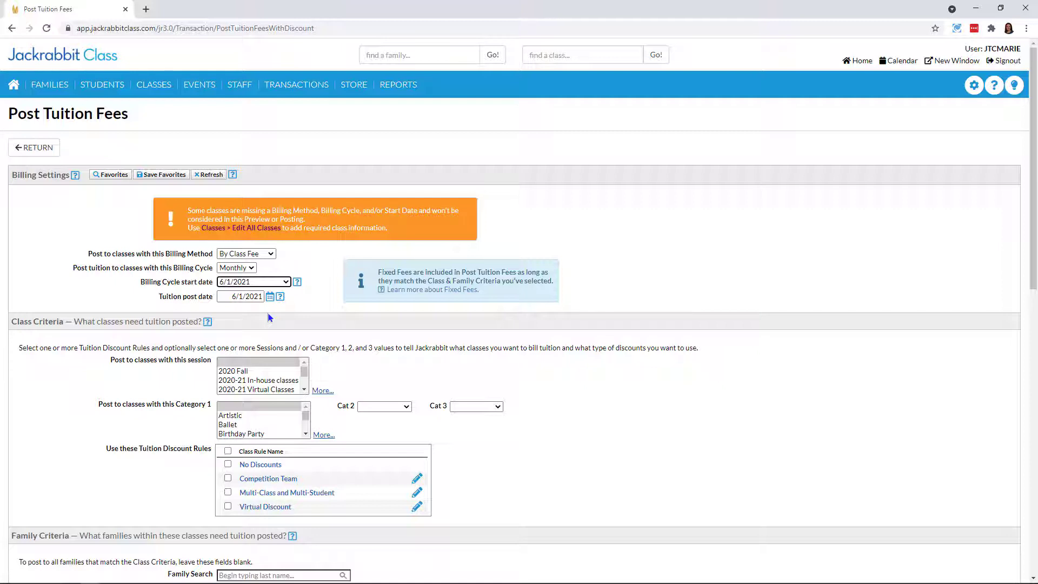
{"action": "left_click", "coordinate": [302, 390]}
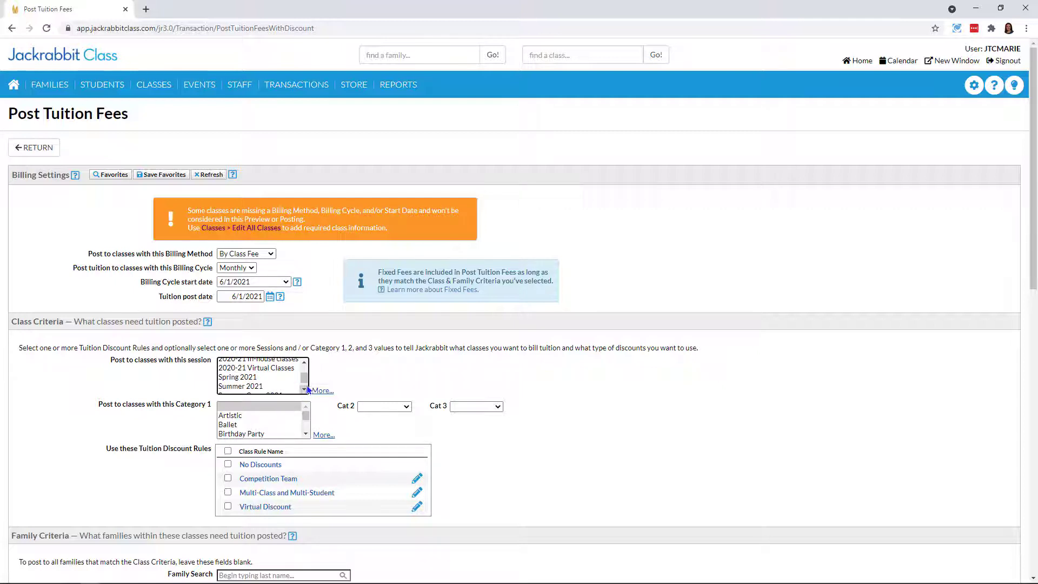
{"action": "left_click_drag", "start_coordinate": [304, 381], "coordinate": [304, 377]}
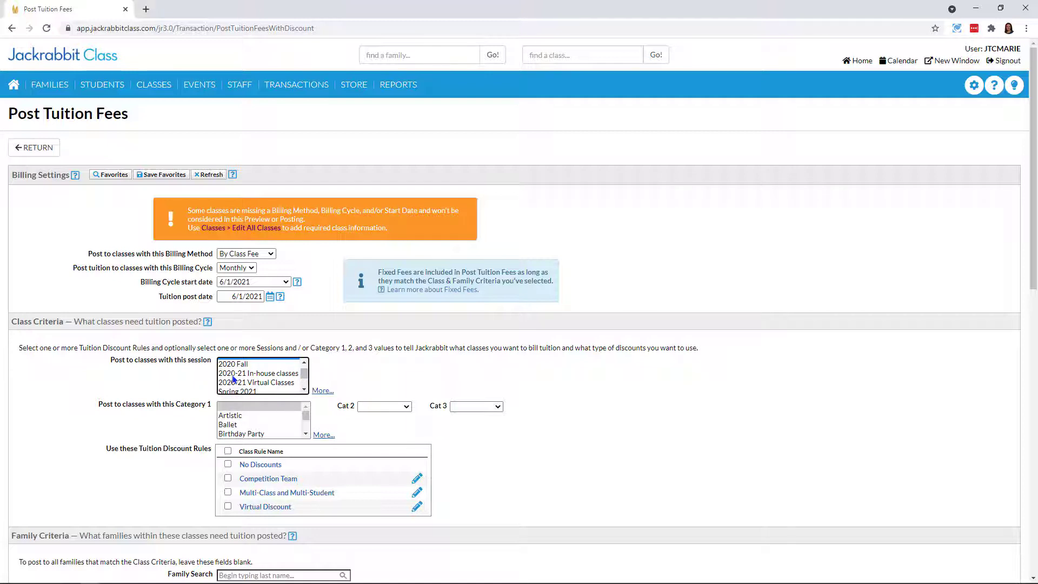
{"action": "left_click", "coordinate": [232, 377], "text": "shift"}
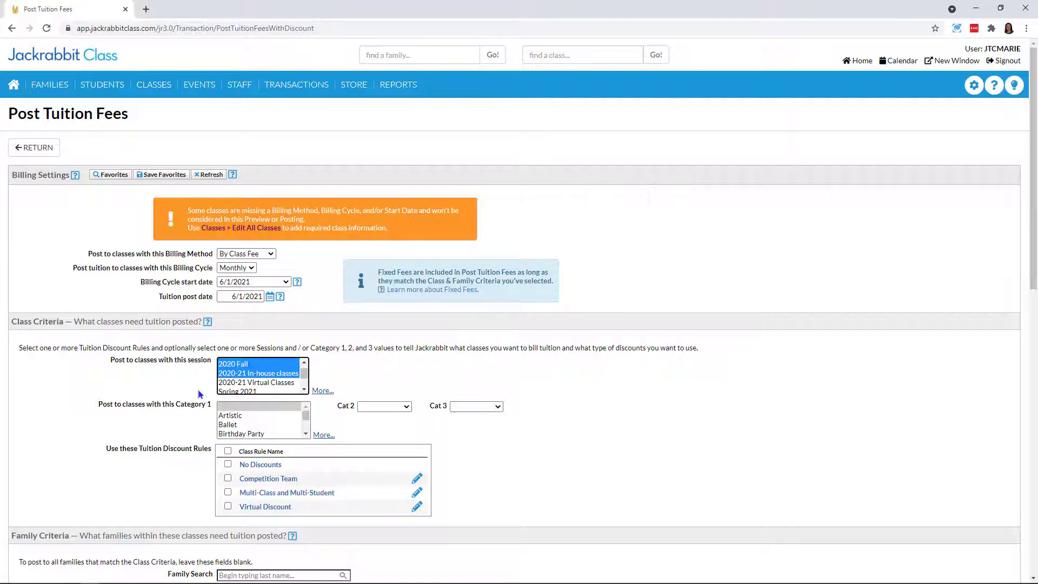
{"action": "left_click", "coordinate": [180, 384]}
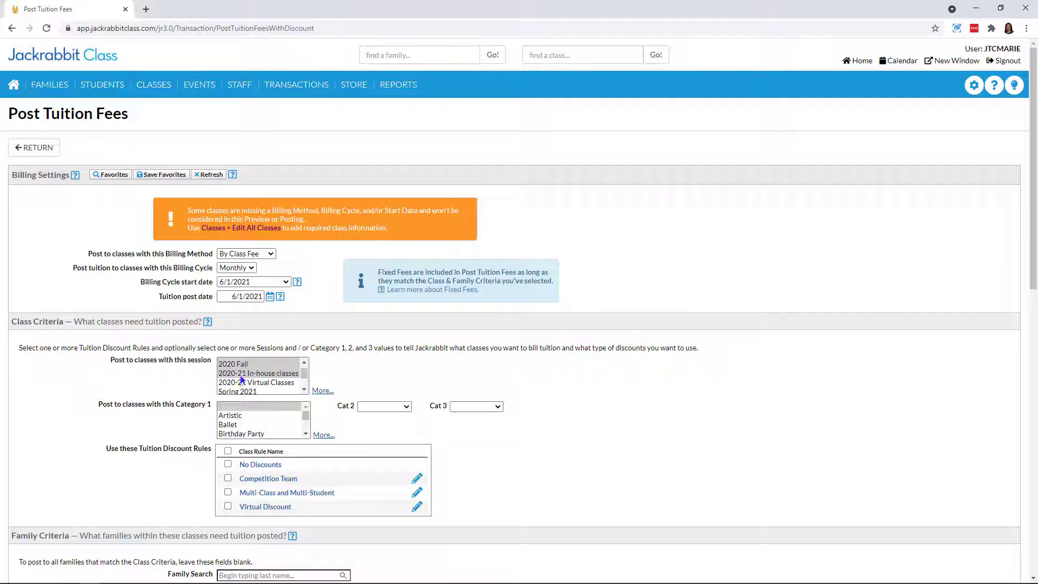
- Select sessions 2020-21 In-house classes, 2020-21 Virtual Classes, Spring 2021, Summer 2021 and Summer Camp 2021, and include all tuition discount rules
{"action": "left_click", "coordinate": [239, 378]}
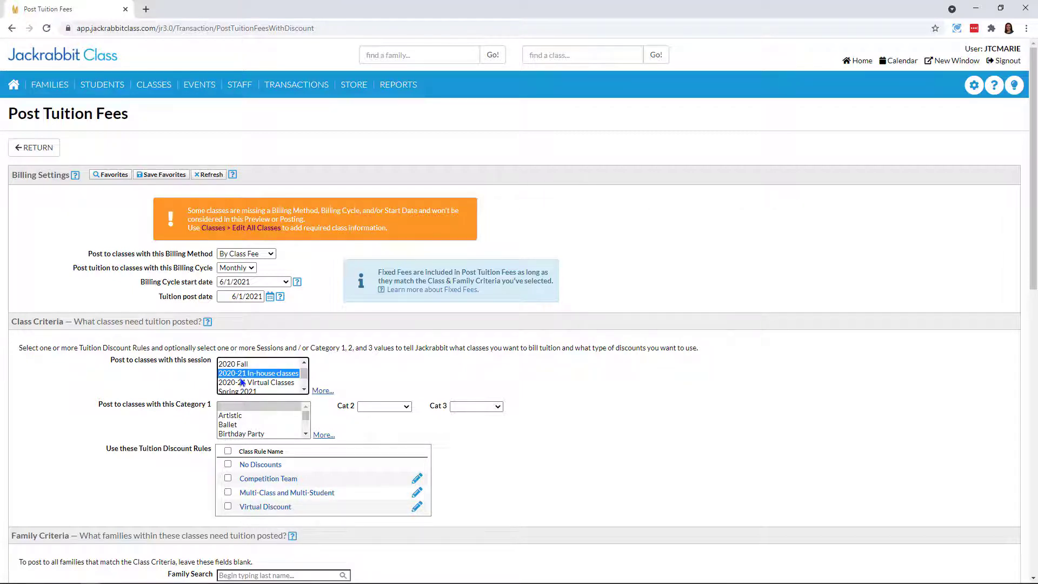
{"action": "left_click", "coordinate": [242, 383], "text": "ctrl"}
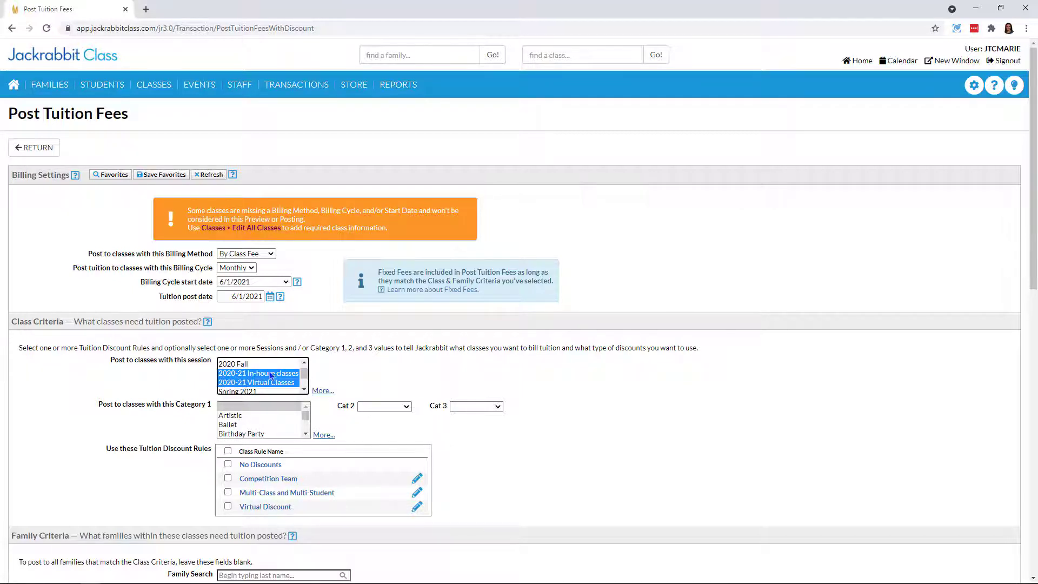
{"action": "left_click", "coordinate": [304, 391]}
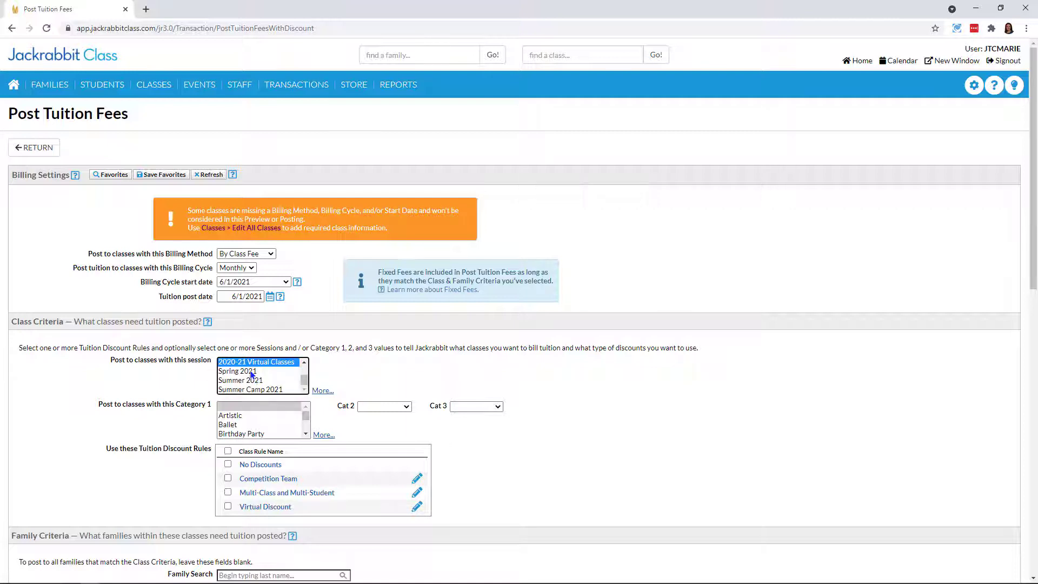
{"action": "left_click", "coordinate": [253, 373], "text": "ctrl"}
{"action": "left_click", "coordinate": [238, 380], "text": "ctrl"}
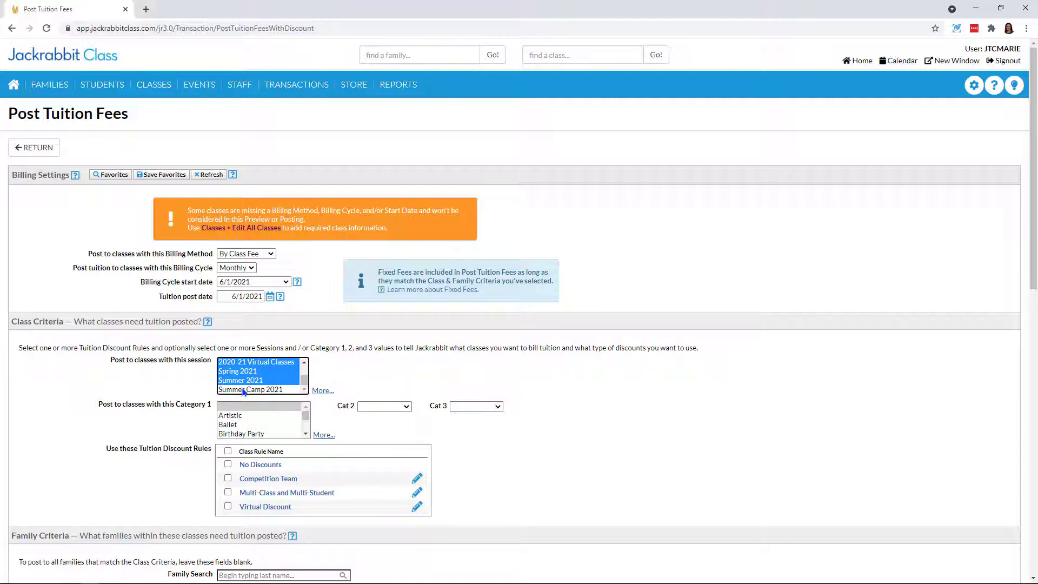
{"action": "left_click", "coordinate": [243, 390], "text": "ctrl"}
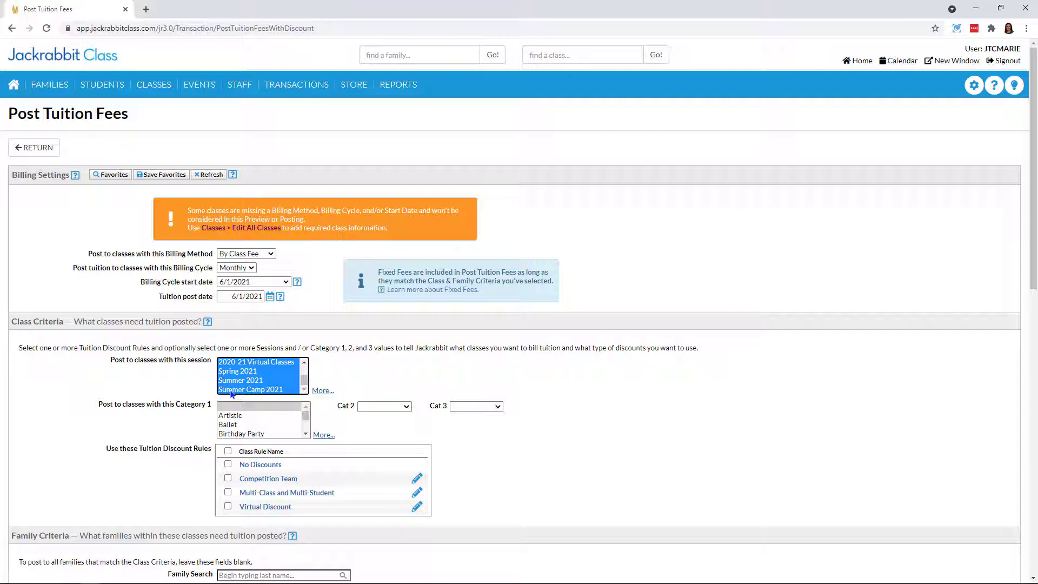
{"action": "left_click", "coordinate": [227, 452]}
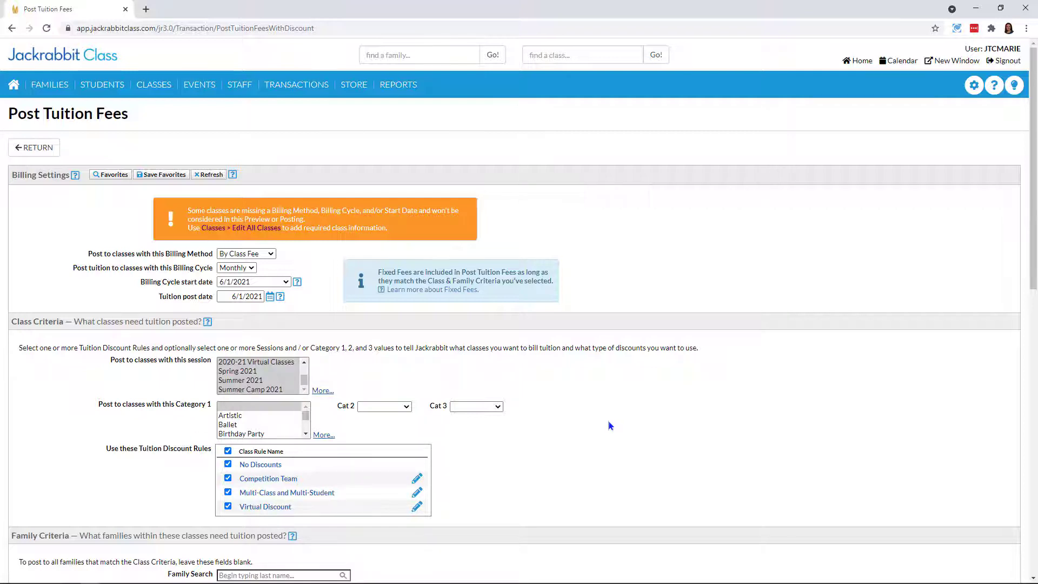
- Review the family criteria and the available membership types, leaving the membership type blank
{"action": "scroll", "coordinate": [609, 425], "scroll_direction": "down", "scroll_amount": 3}
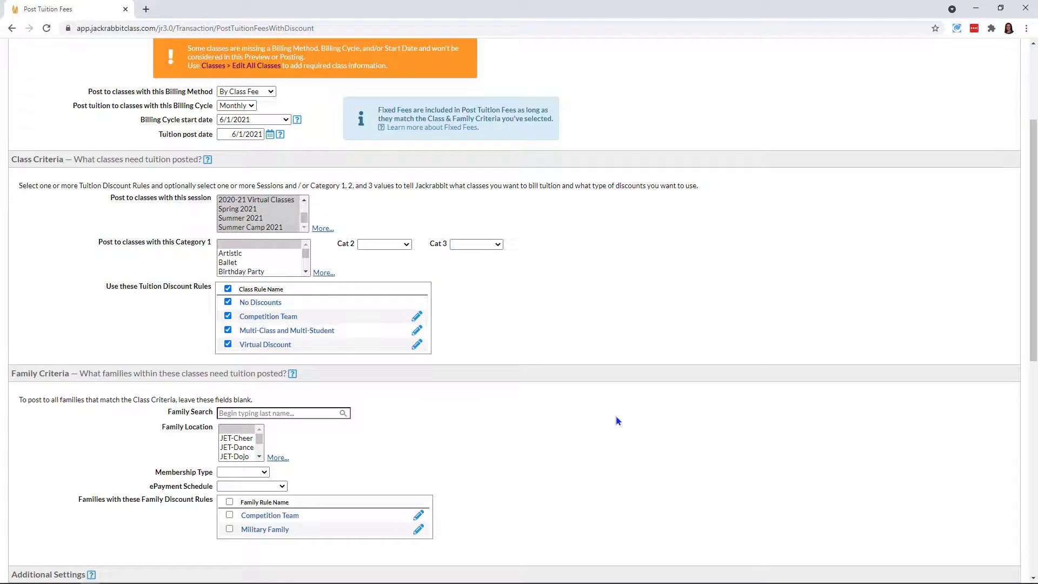
{"action": "scroll", "coordinate": [622, 411], "scroll_direction": "down", "scroll_amount": 2}
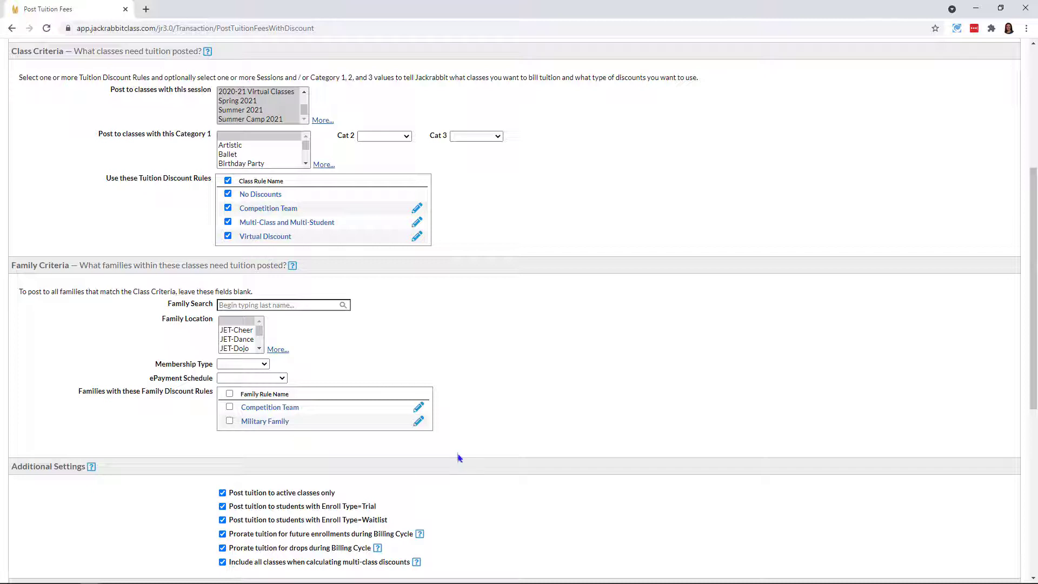
{"action": "left_click", "coordinate": [265, 365]}
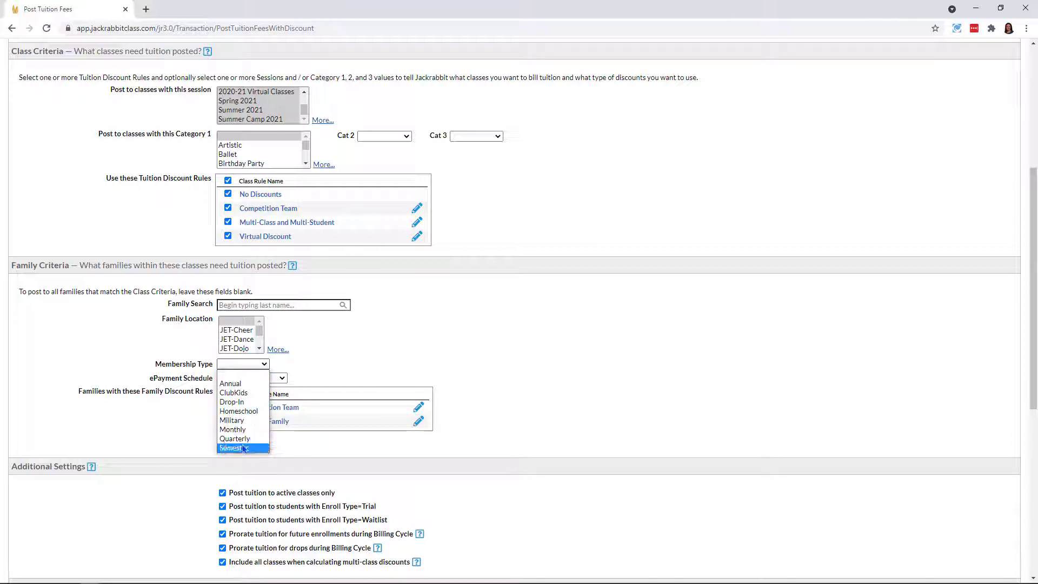
{"action": "left_click", "coordinate": [242, 374]}
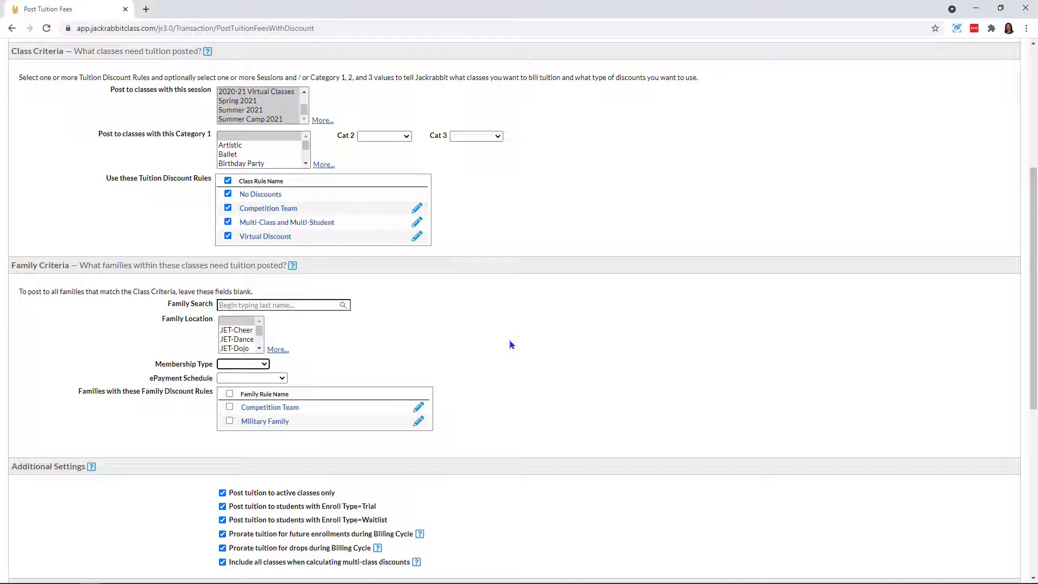
- Turn off including all classes when calculating multi-class discounts, and set the transaction subtype to Jun
{"action": "scroll", "coordinate": [510, 344], "scroll_direction": "down", "scroll_amount": 3}
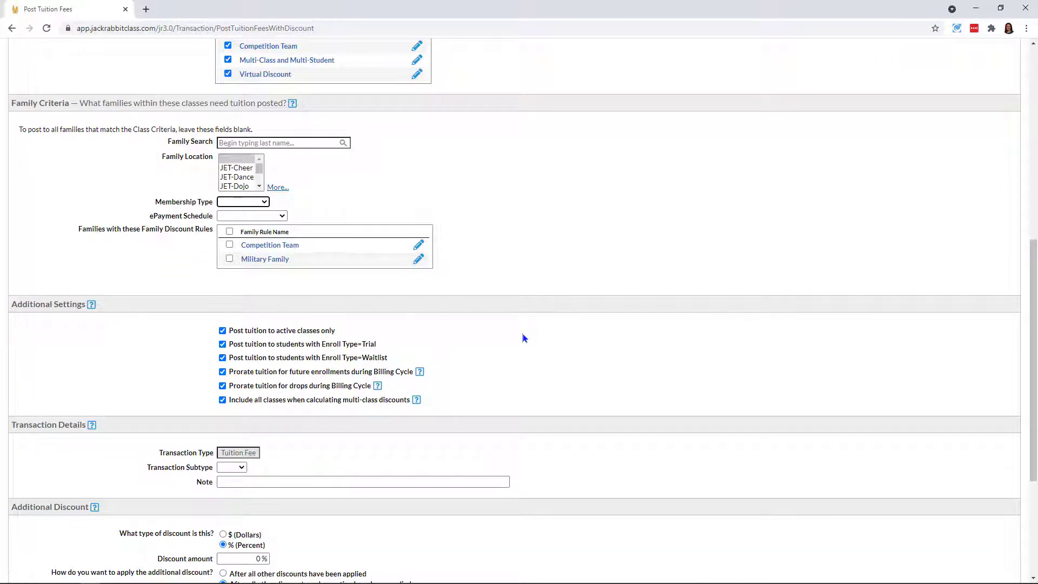
{"action": "scroll", "coordinate": [523, 338], "scroll_direction": "down", "scroll_amount": 1}
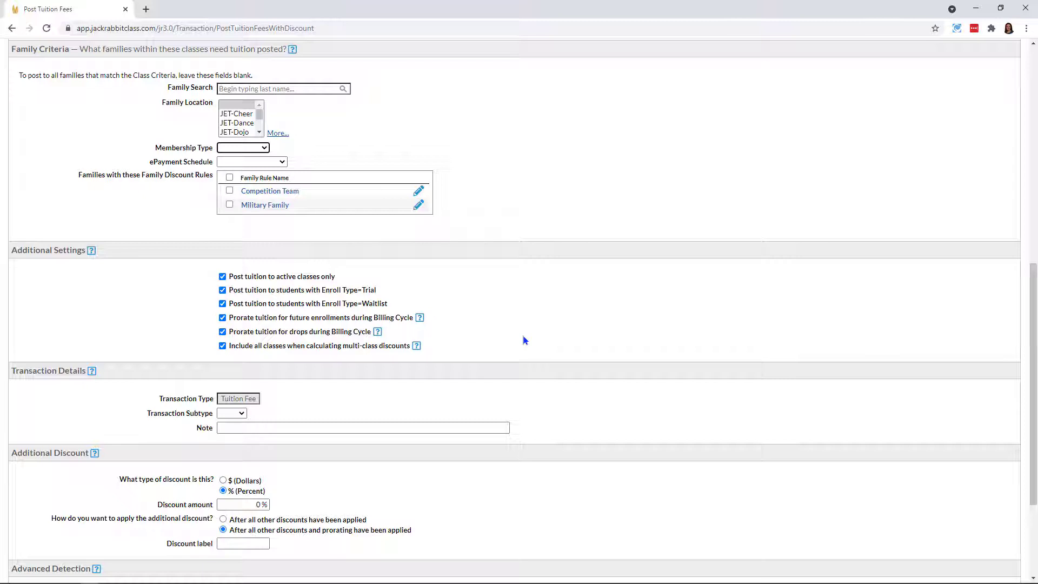
{"action": "left_click", "coordinate": [223, 349]}
{"action": "scroll", "coordinate": [640, 358], "scroll_direction": "down", "scroll_amount": 1}
{"action": "scroll", "coordinate": [641, 361], "scroll_direction": "down", "scroll_amount": 2}
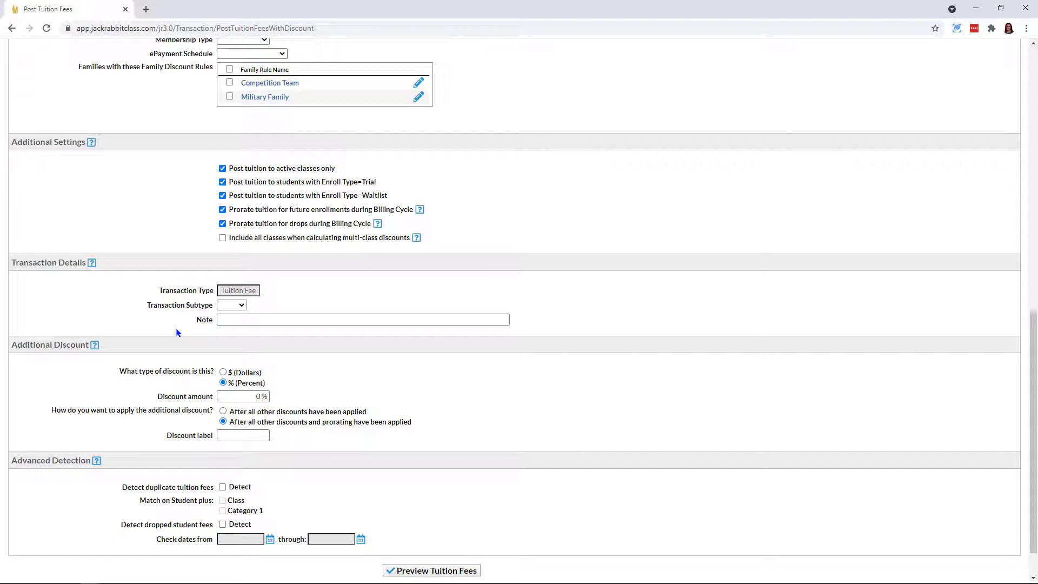
{"action": "left_click", "coordinate": [241, 306]}
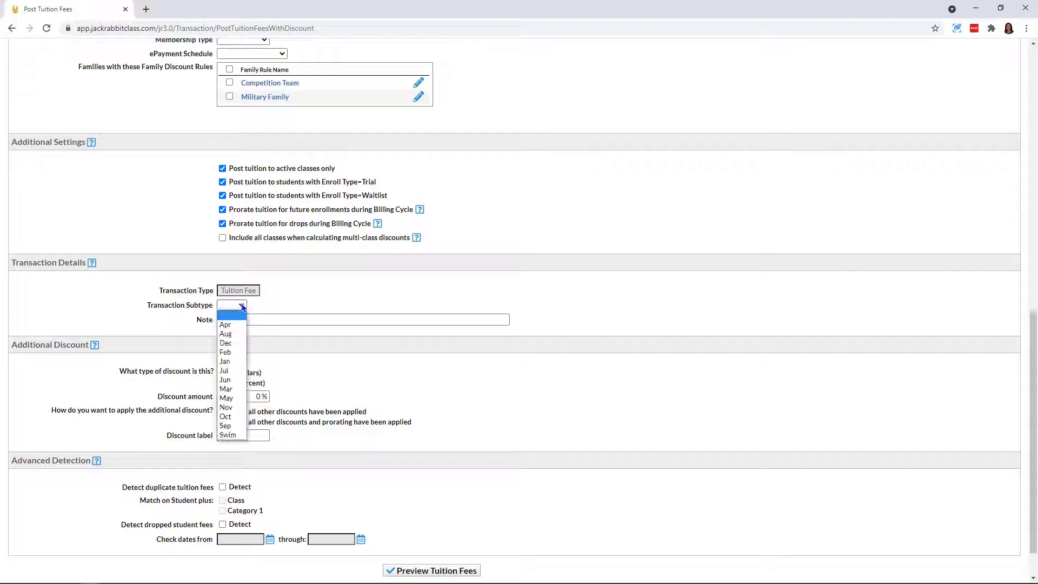
{"action": "left_click", "coordinate": [238, 382]}
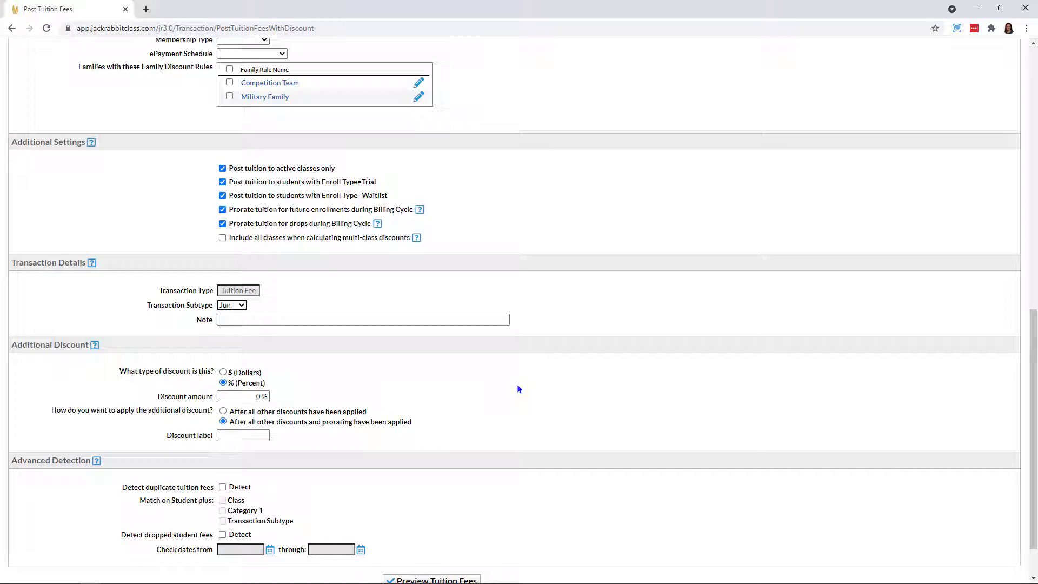
- Enable duplicate tuition fee detection for 6/1/2021 through 6/30/2021 and preview the tuition fees
{"action": "scroll", "coordinate": [549, 486], "scroll_direction": "down", "scroll_amount": 1}
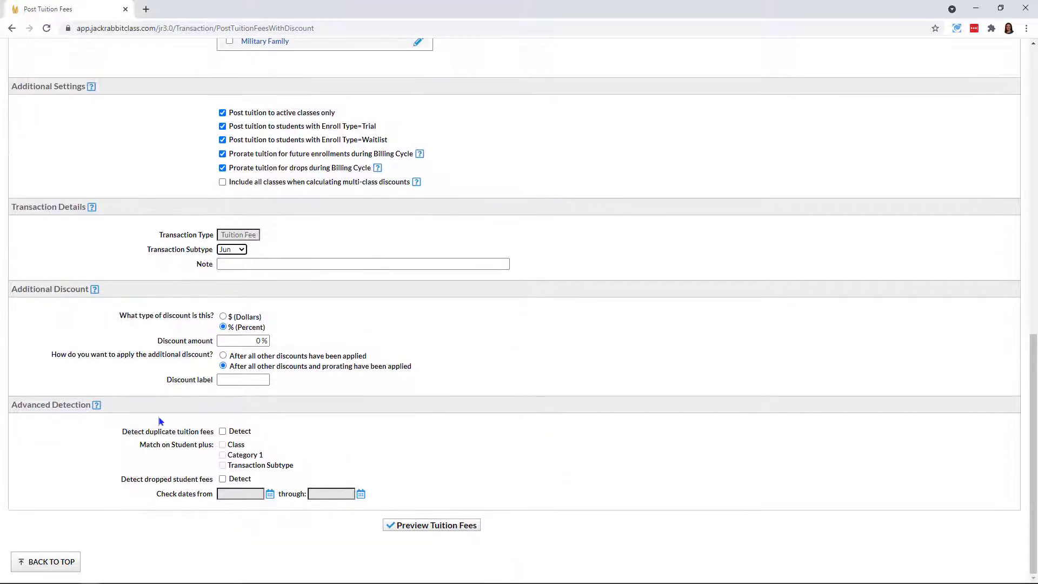
{"action": "left_click", "coordinate": [222, 432]}
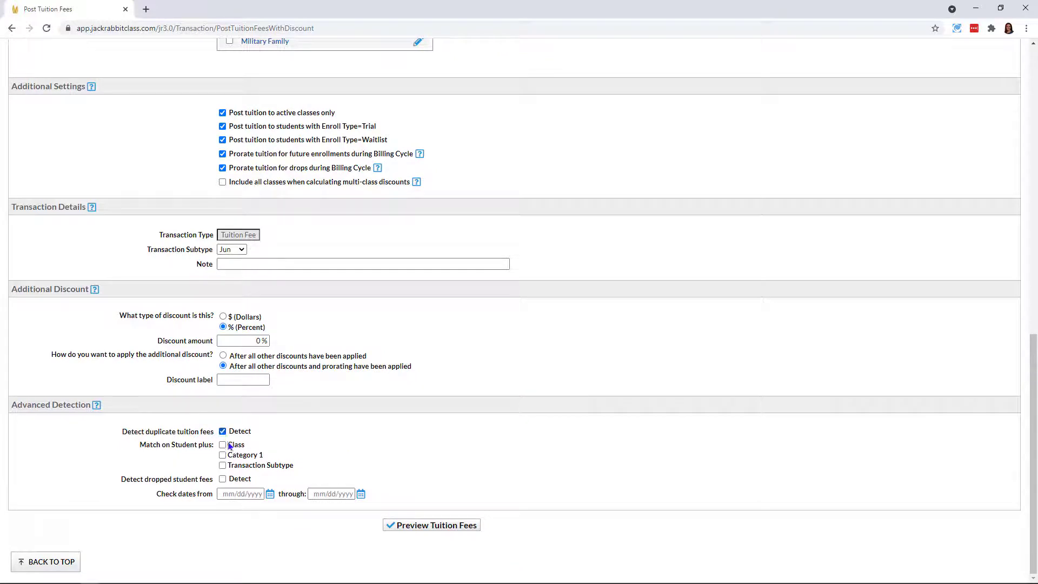
{"action": "left_click", "coordinate": [271, 495]}
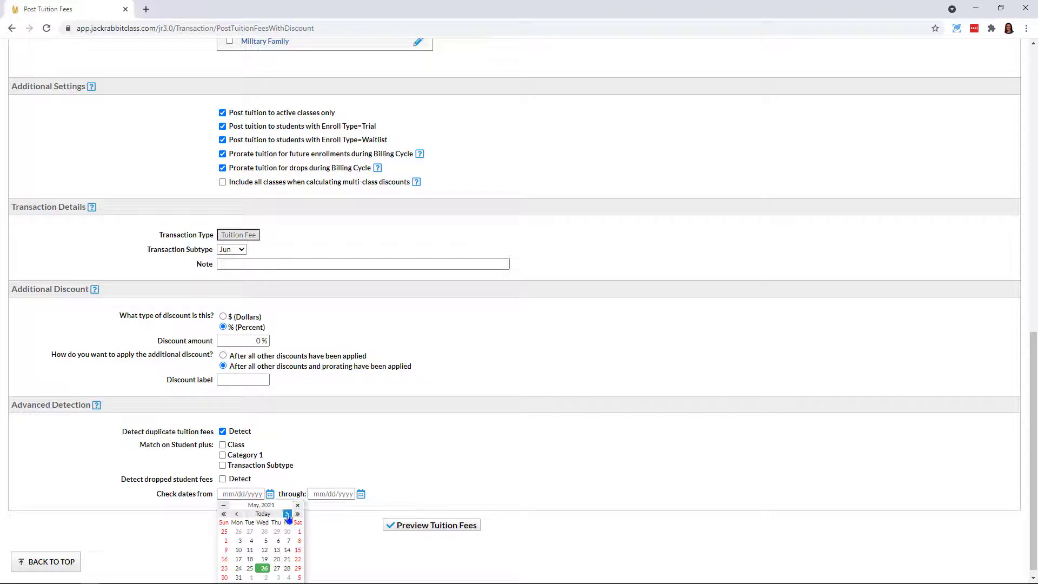
{"action": "left_click", "coordinate": [288, 515]}
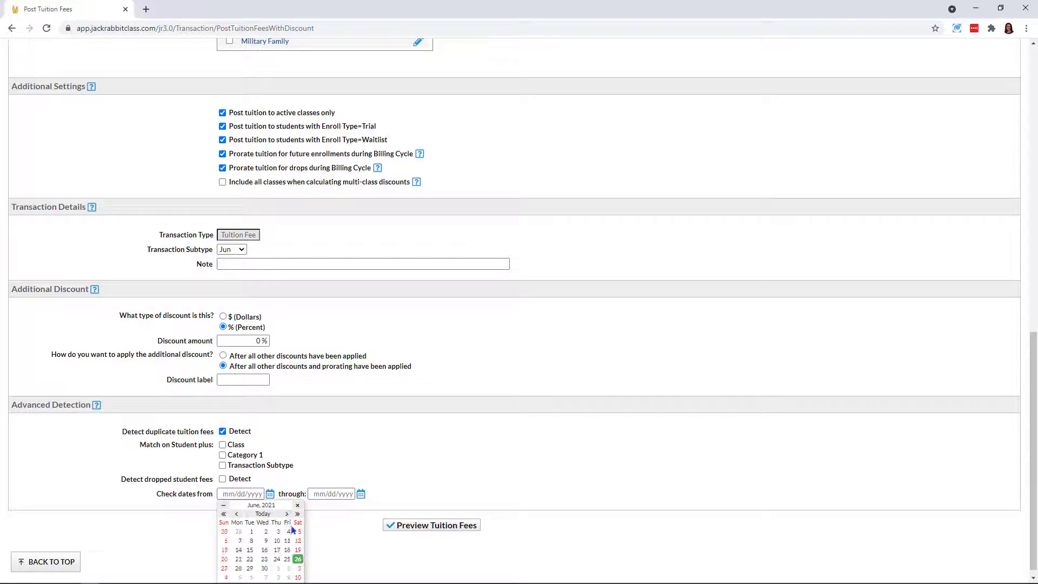
{"action": "left_click", "coordinate": [252, 533]}
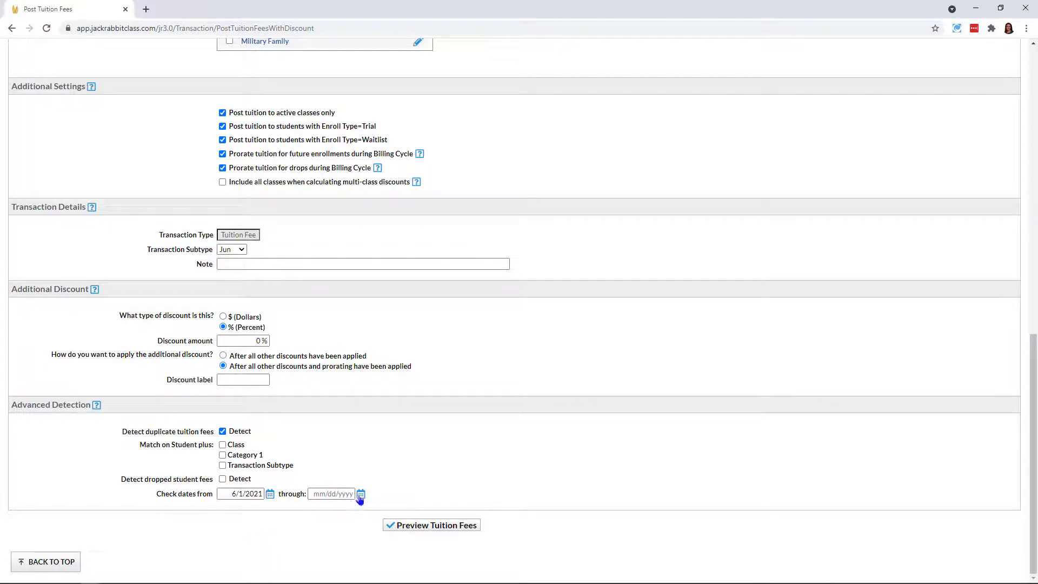
{"action": "left_click", "coordinate": [355, 495]}
{"action": "scroll", "coordinate": [341, 550], "scroll_direction": "down", "scroll_amount": 1}
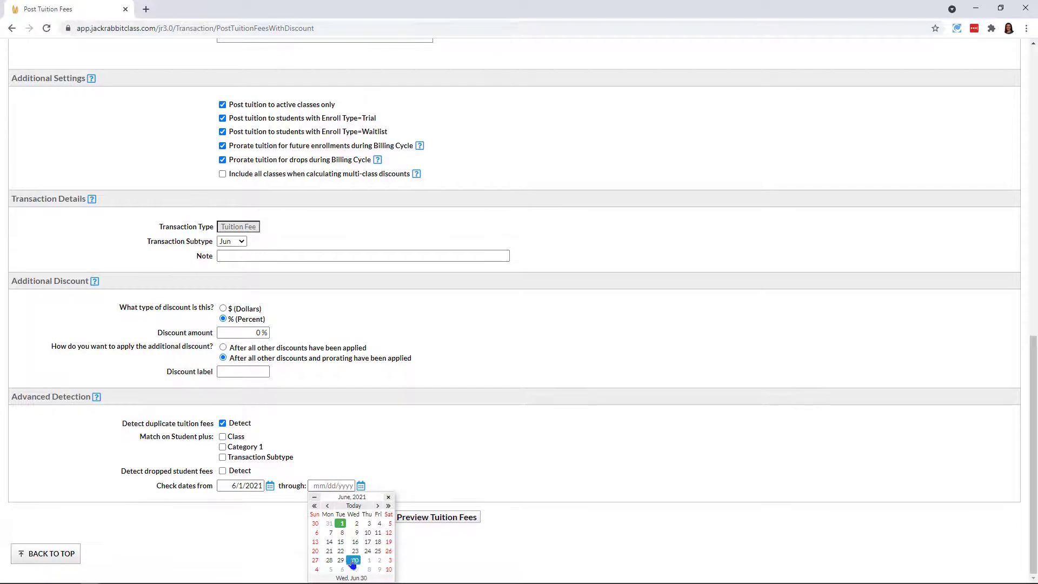
{"action": "left_click", "coordinate": [355, 561]}
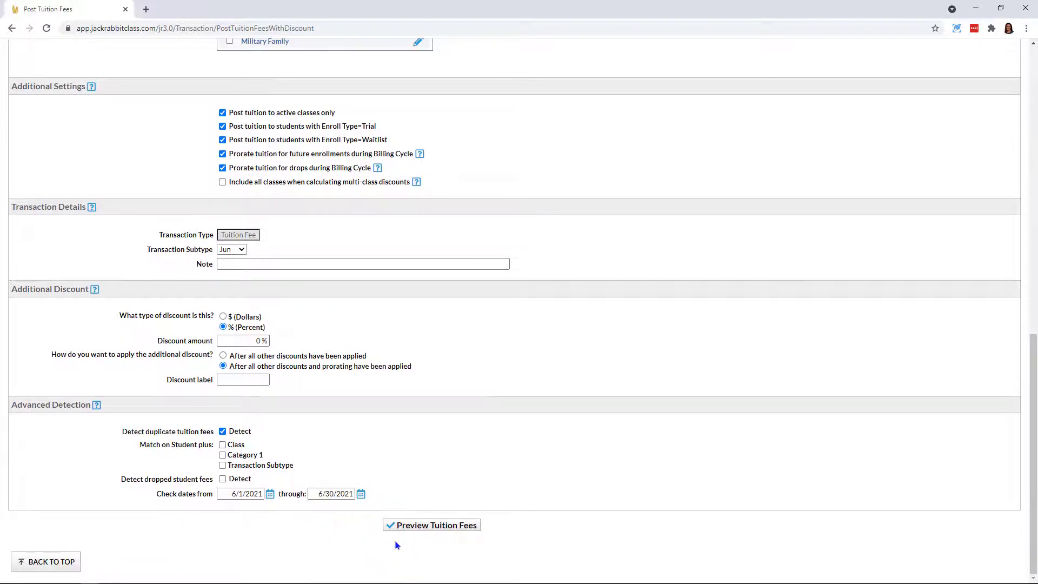
{"action": "left_click", "coordinate": [431, 526]}
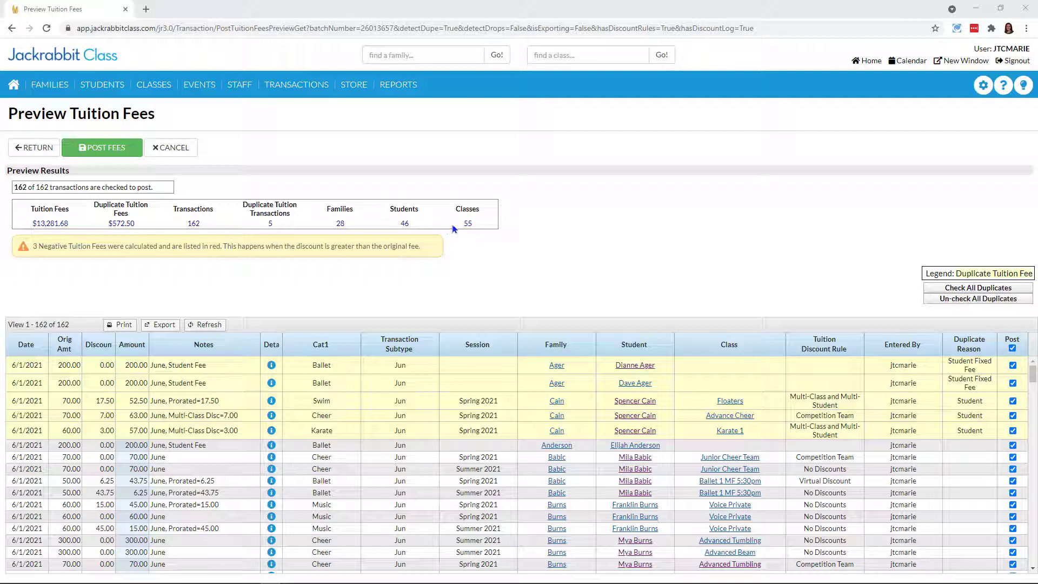
- Review the preview's class total and duplicate fees, and compare sessions, discount rules and notes across the Cheer and Tumbling class fees
{"action": "left_click_drag", "start_coordinate": [458, 225], "coordinate": [477, 228]}
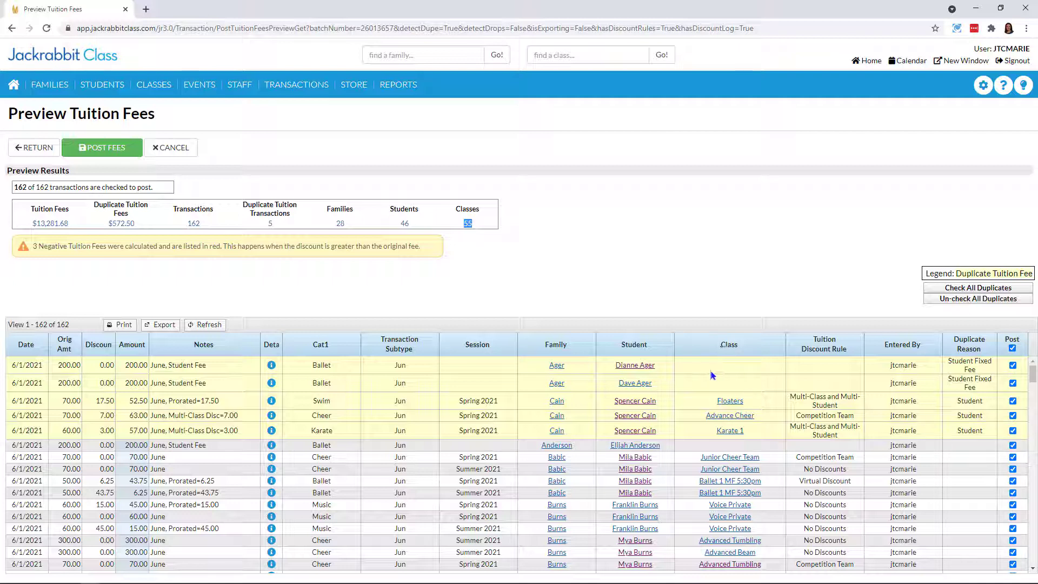
{"action": "left_click", "coordinate": [660, 381]}
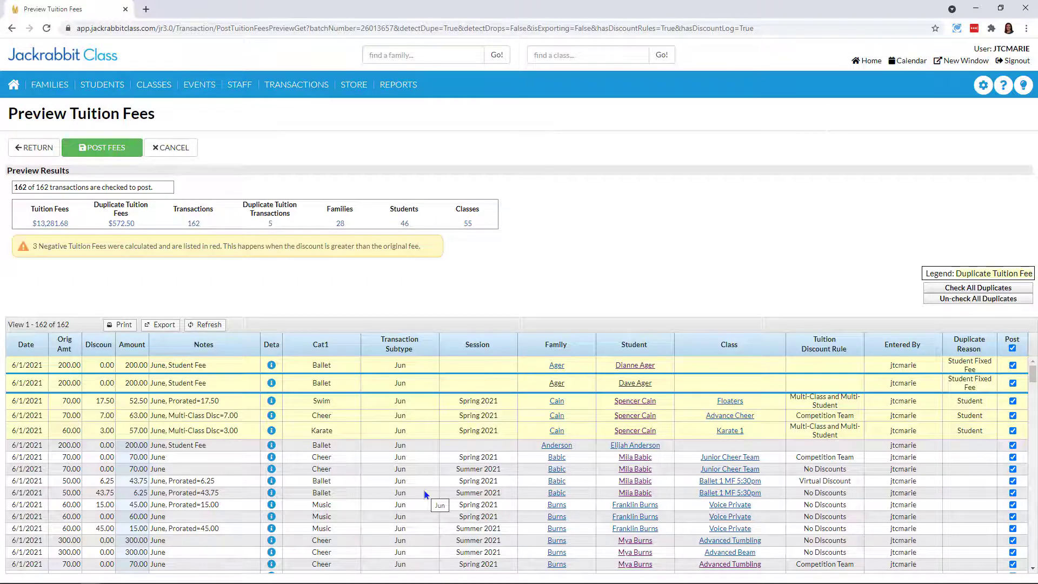
{"action": "scroll", "coordinate": [425, 495], "scroll_direction": "down", "scroll_amount": 2}
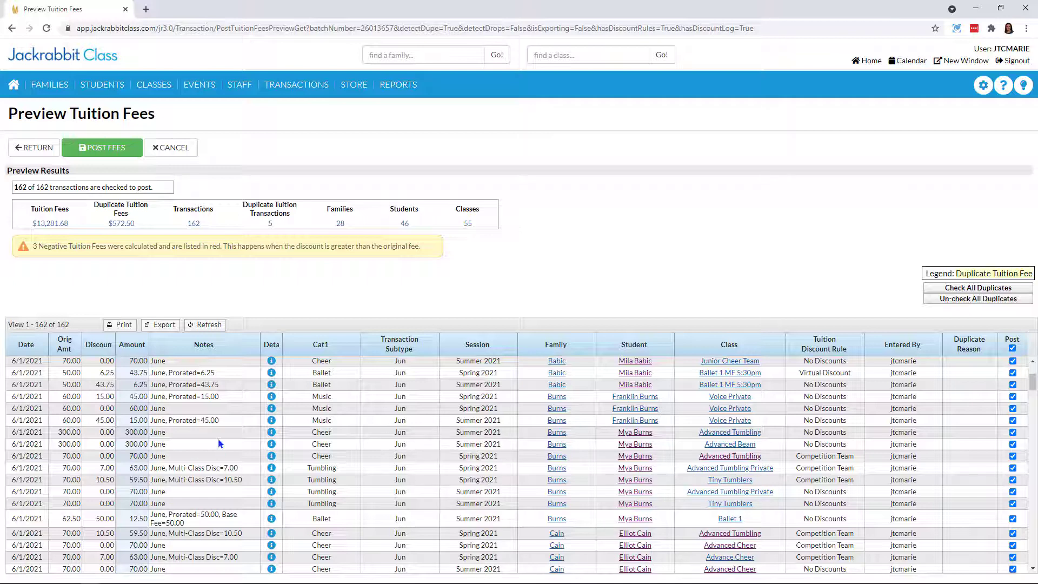
{"action": "left_click", "coordinate": [481, 432]}
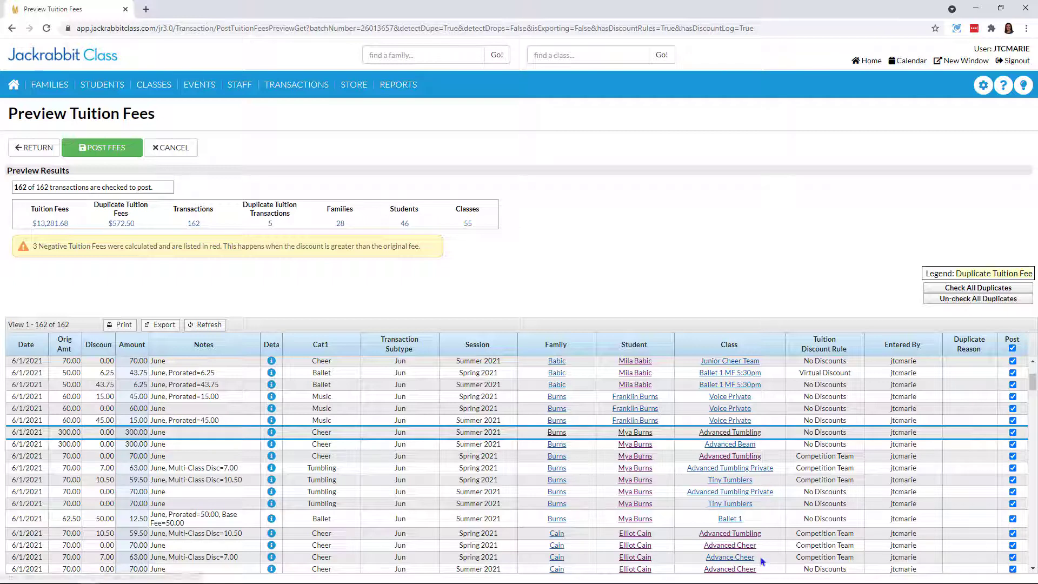
{"action": "left_click", "coordinate": [805, 445]}
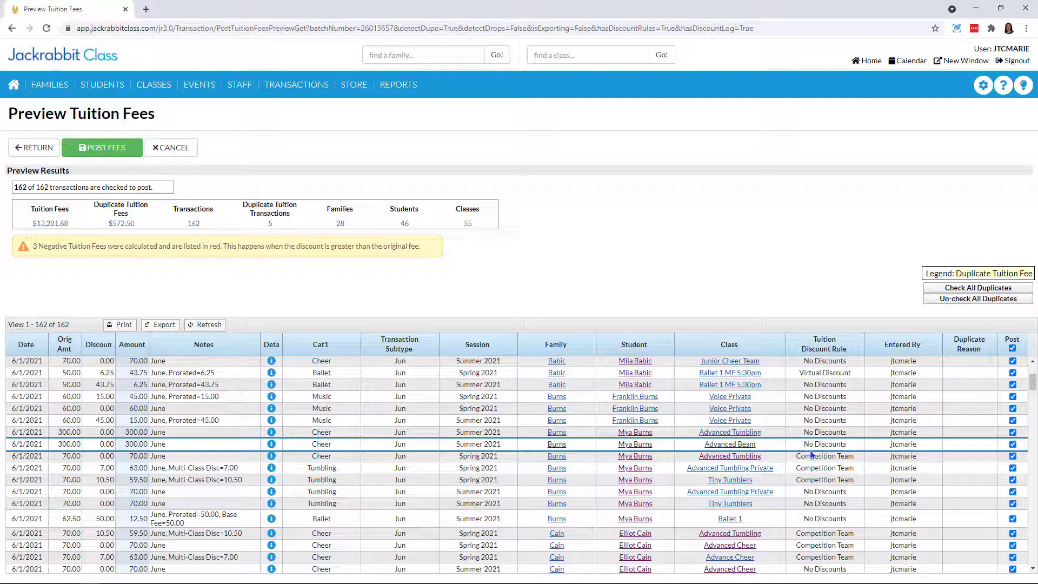
{"action": "left_click", "coordinate": [485, 459]}
{"action": "left_click", "coordinate": [490, 468]}
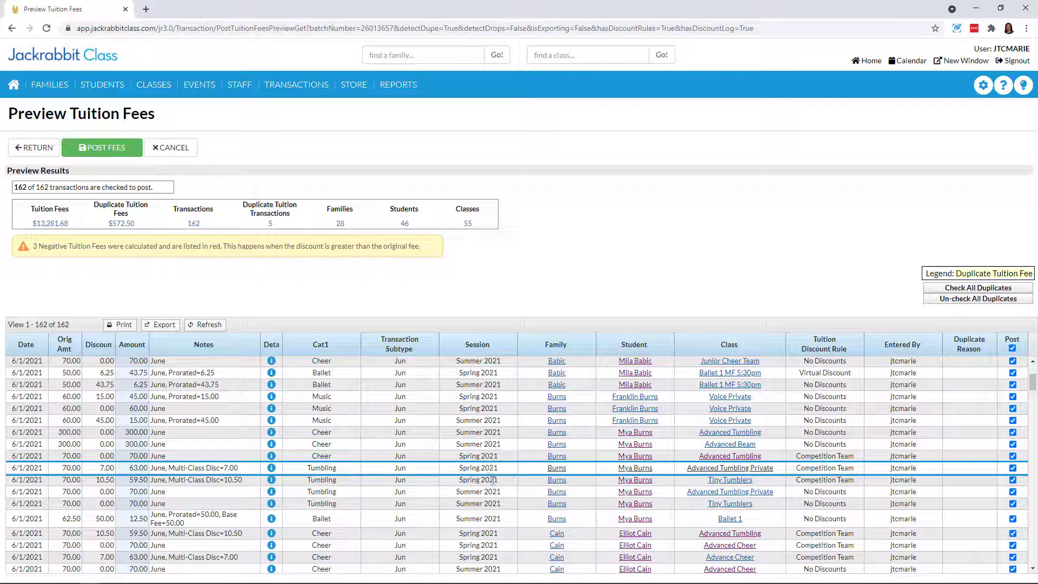
{"action": "left_click", "coordinate": [804, 459]}
{"action": "left_click", "coordinate": [800, 471]}
{"action": "left_click", "coordinate": [800, 480]}
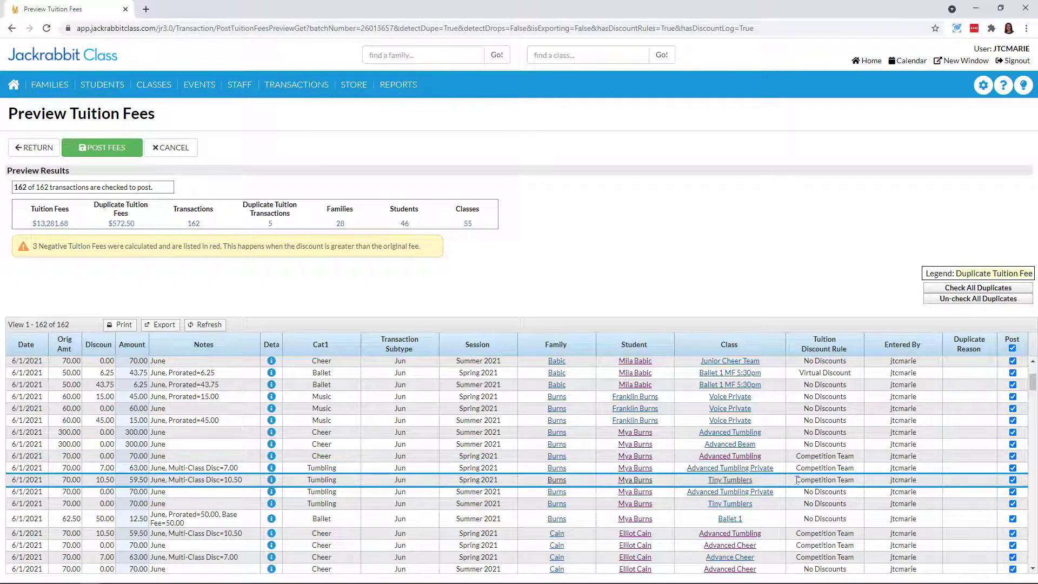
{"action": "left_click", "coordinate": [179, 458]}
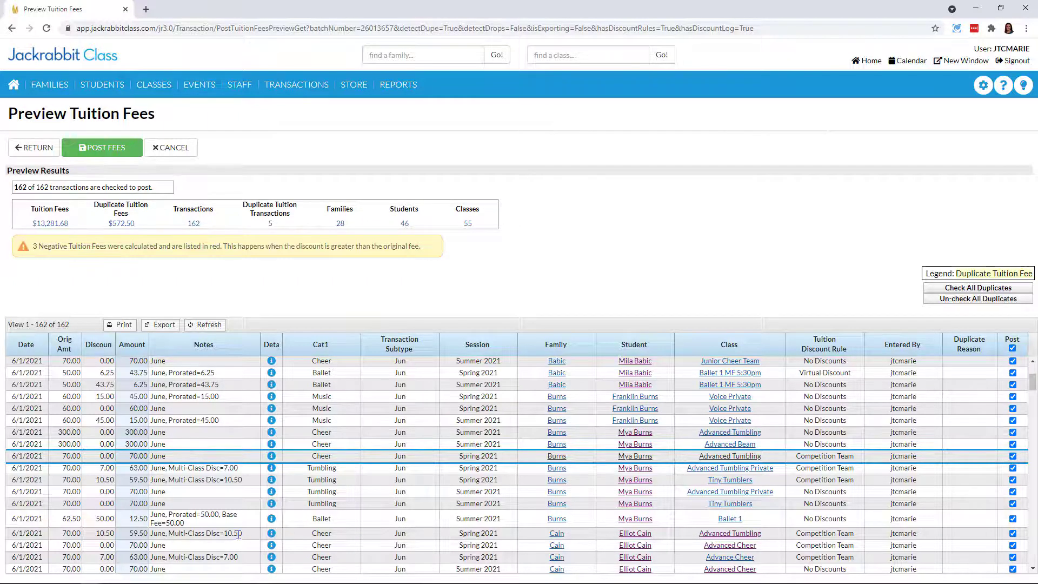
- Examine the fee details of the prorated Summer 2021 Ballet 1 fee, including its class tuition fee, and close them
{"action": "scroll", "coordinate": [222, 492], "scroll_direction": "down", "scroll_amount": 1}
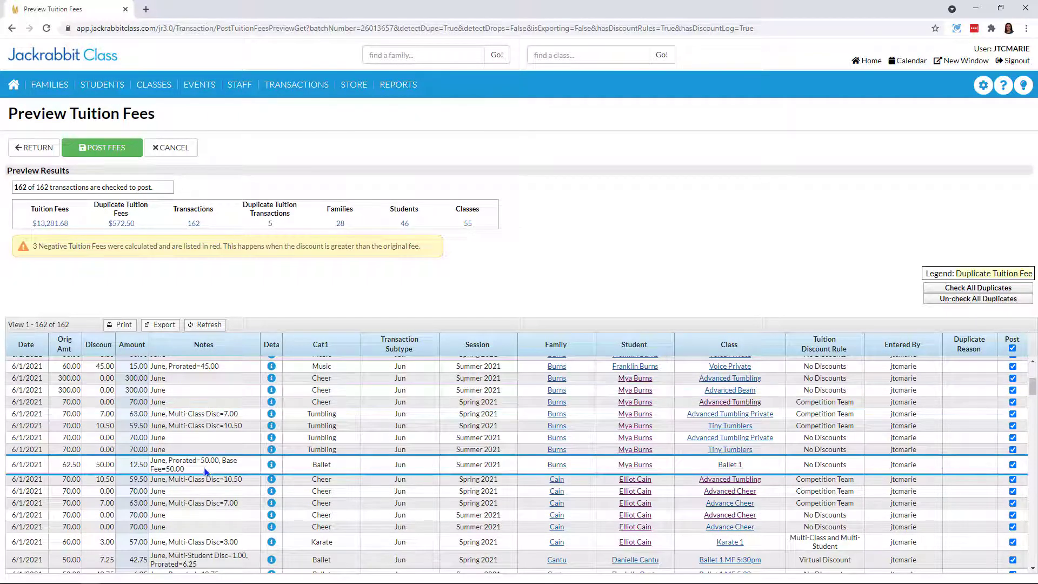
{"action": "left_click", "coordinate": [272, 466]}
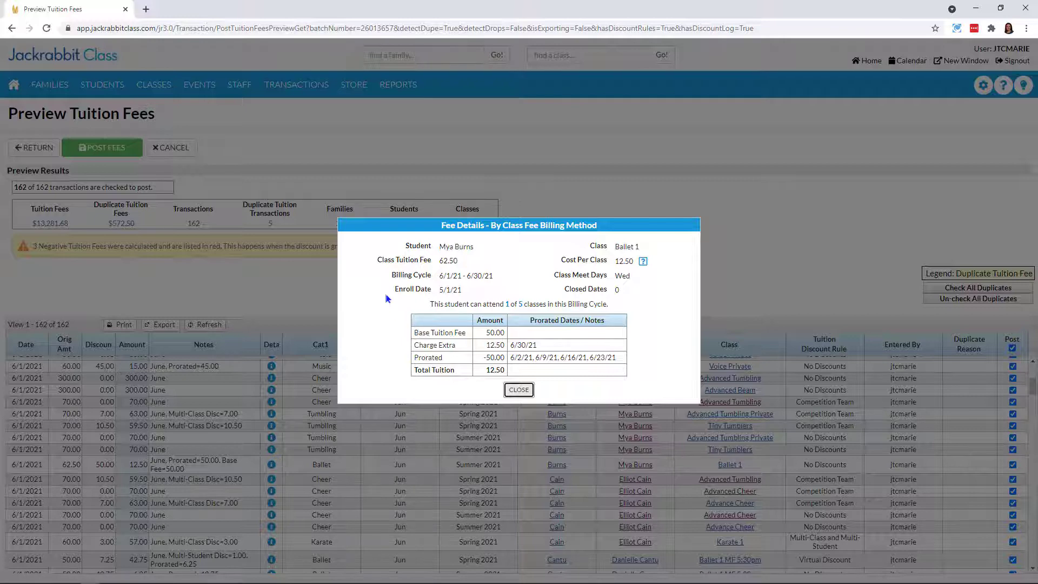
{"action": "left_click", "coordinate": [439, 259]}
{"action": "left_click_drag", "start_coordinate": [460, 253], "coordinate": [469, 254]}
{"action": "left_click", "coordinate": [524, 252]}
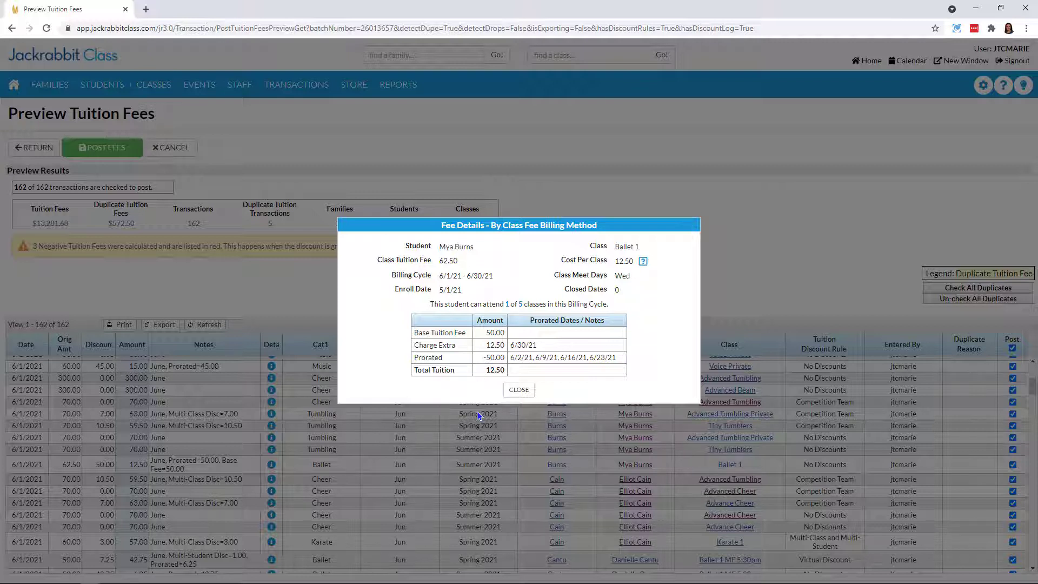
{"action": "left_click", "coordinate": [518, 391]}
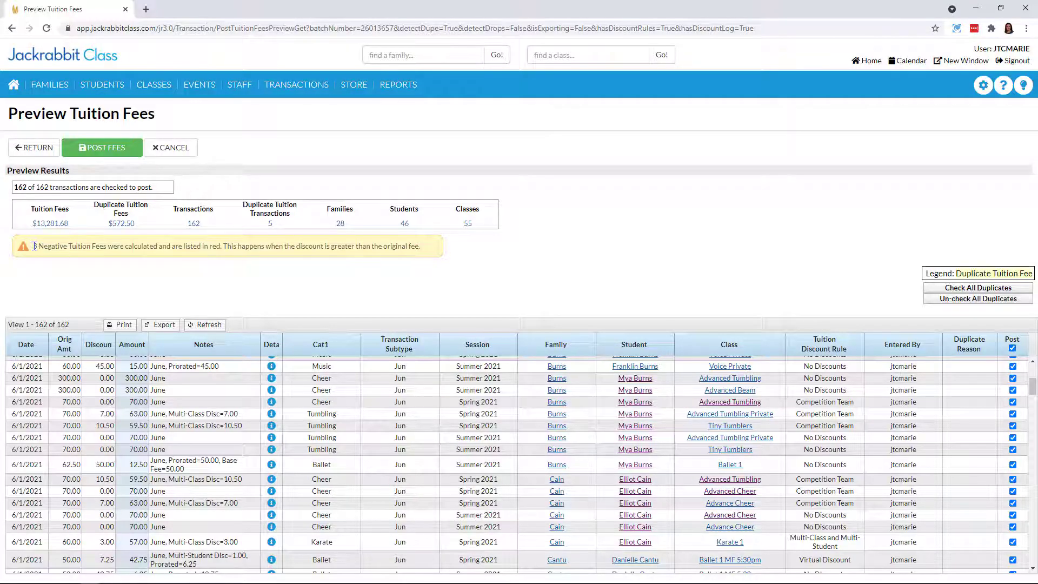
- Examine the negative tuition fee notice and the fee details of the 2020-21 Virtual Classes Ballet 1 fee listed in red, and close them
{"action": "left_click_drag", "start_coordinate": [33, 246], "coordinate": [453, 238]}
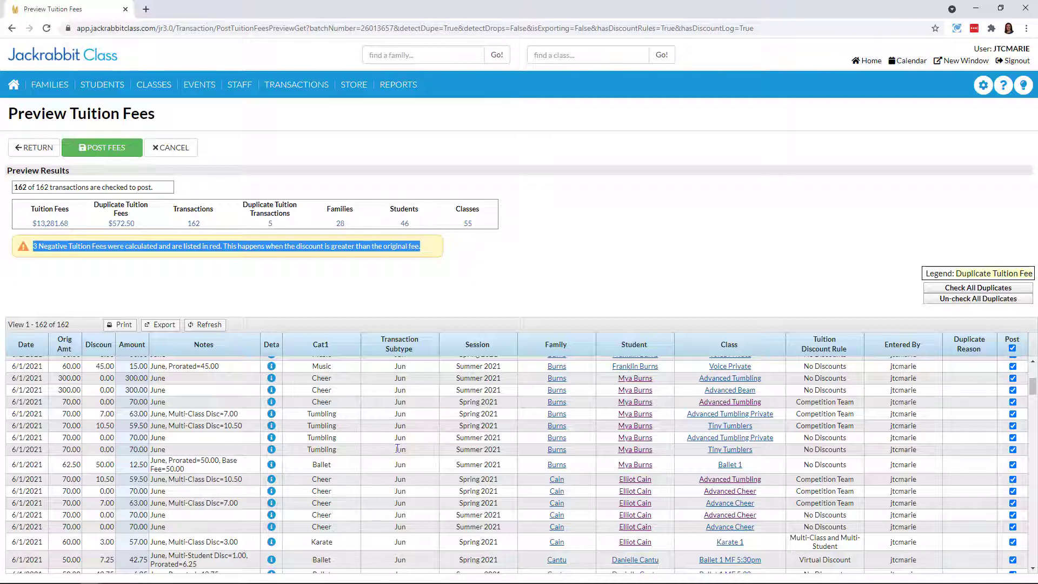
{"action": "scroll", "coordinate": [398, 449], "scroll_direction": "down", "scroll_amount": 1}
{"action": "scroll", "coordinate": [398, 449], "scroll_direction": "down", "scroll_amount": 5}
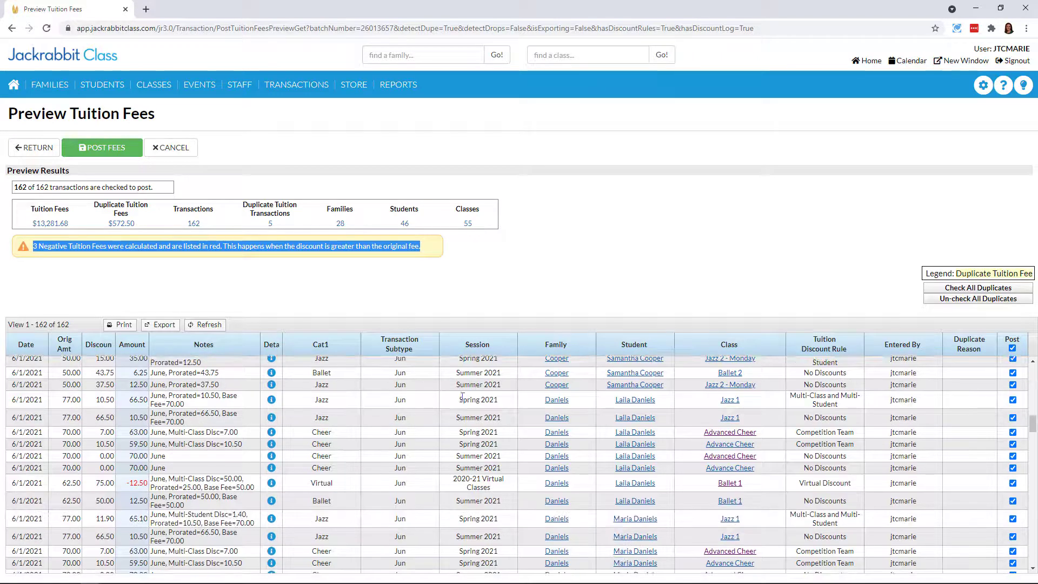
{"action": "left_click", "coordinate": [141, 492]}
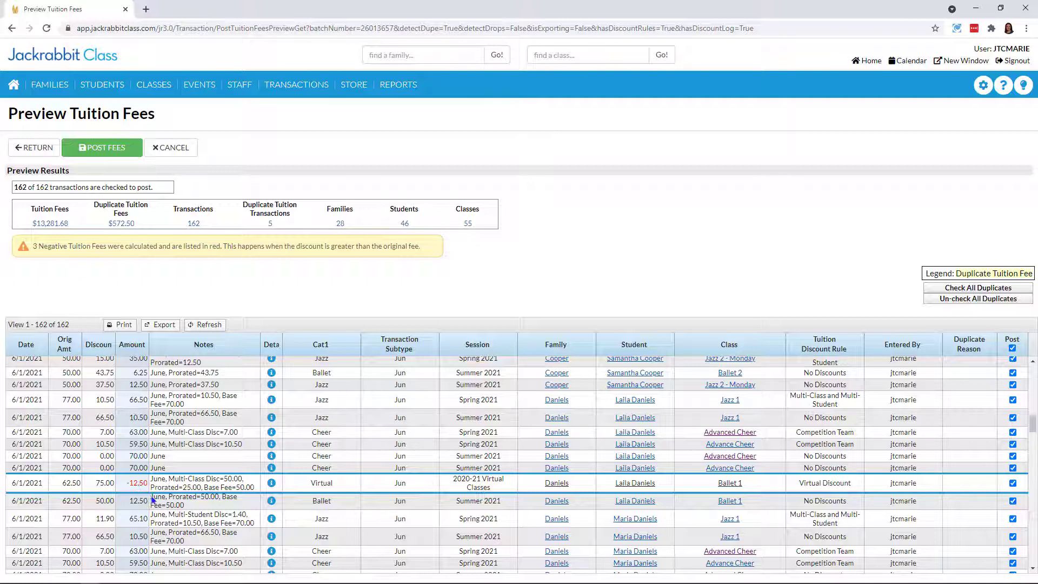
{"action": "left_click", "coordinate": [271, 484]}
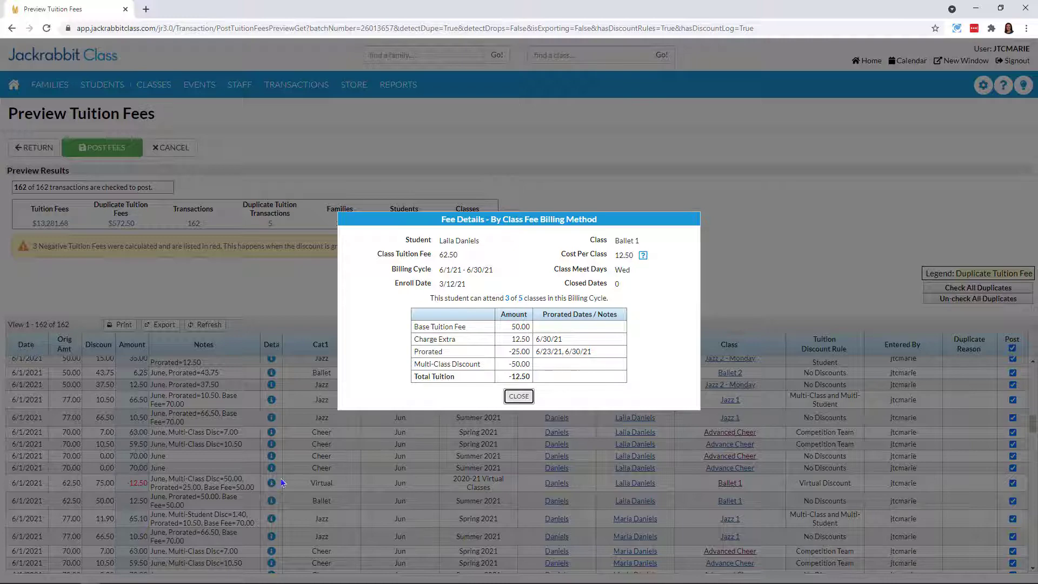
{"action": "left_click", "coordinate": [518, 397]}
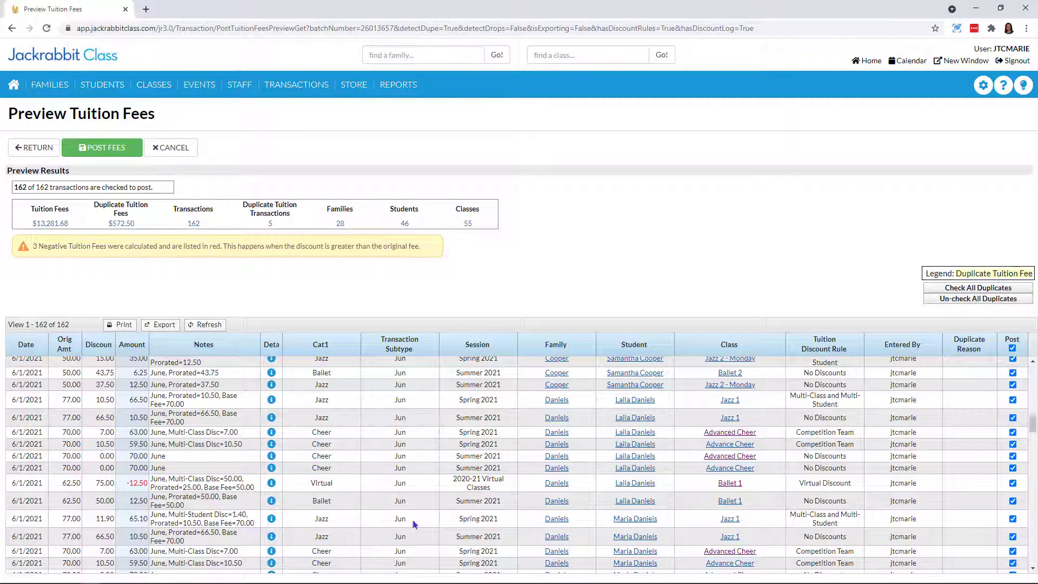
- Exclude the negative 2020-21 Virtual Classes Ballet 1 fee from posting and return to the start of the fee list
{"action": "left_click", "coordinate": [1012, 484]}
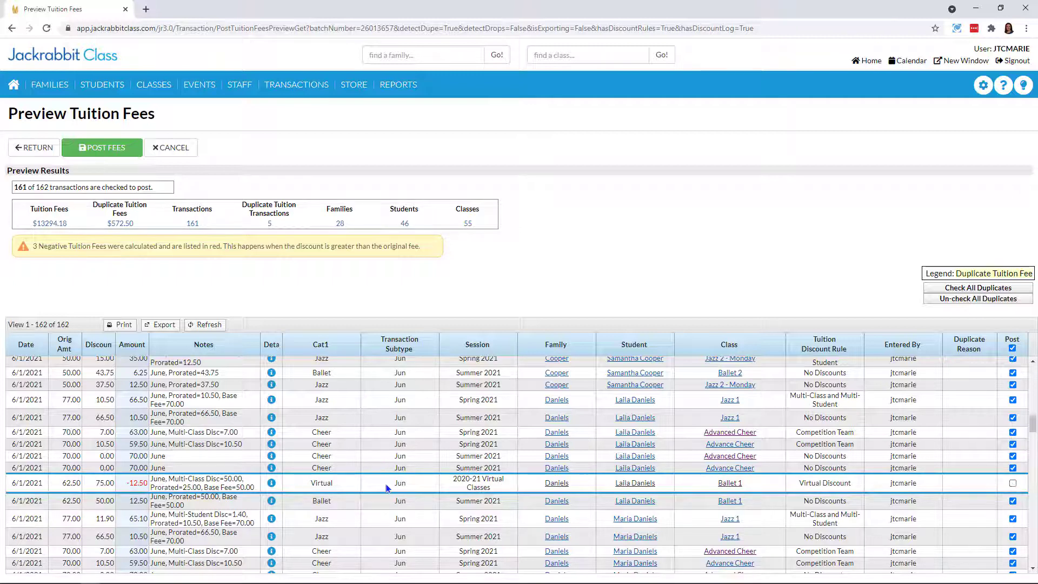
{"action": "scroll", "coordinate": [387, 488], "scroll_direction": "down", "scroll_amount": 4}
{"action": "scroll", "coordinate": [400, 493], "scroll_direction": "up", "scroll_amount": 5}
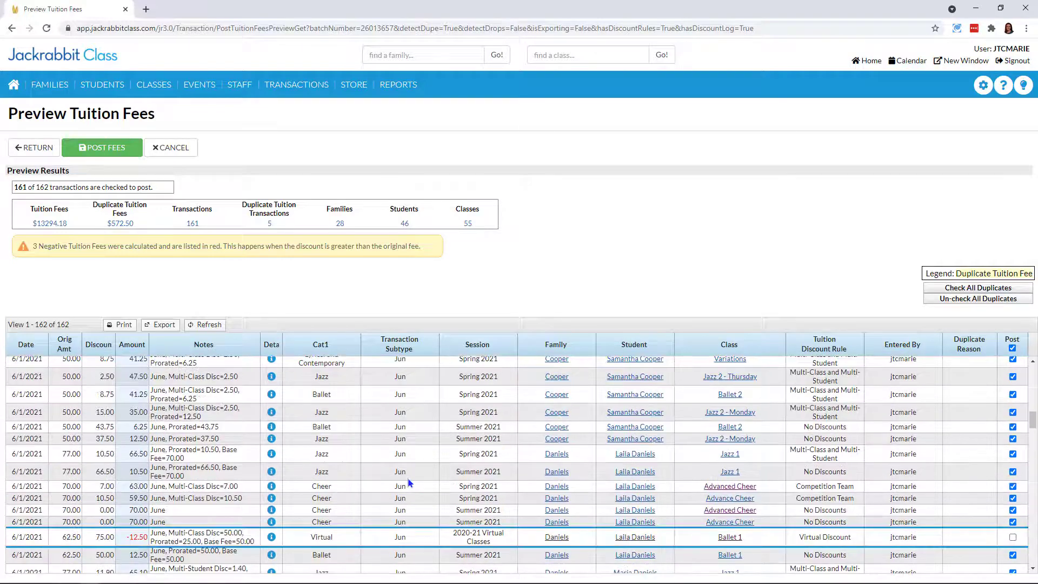
{"action": "scroll", "coordinate": [407, 477], "scroll_direction": "up", "scroll_amount": 8}
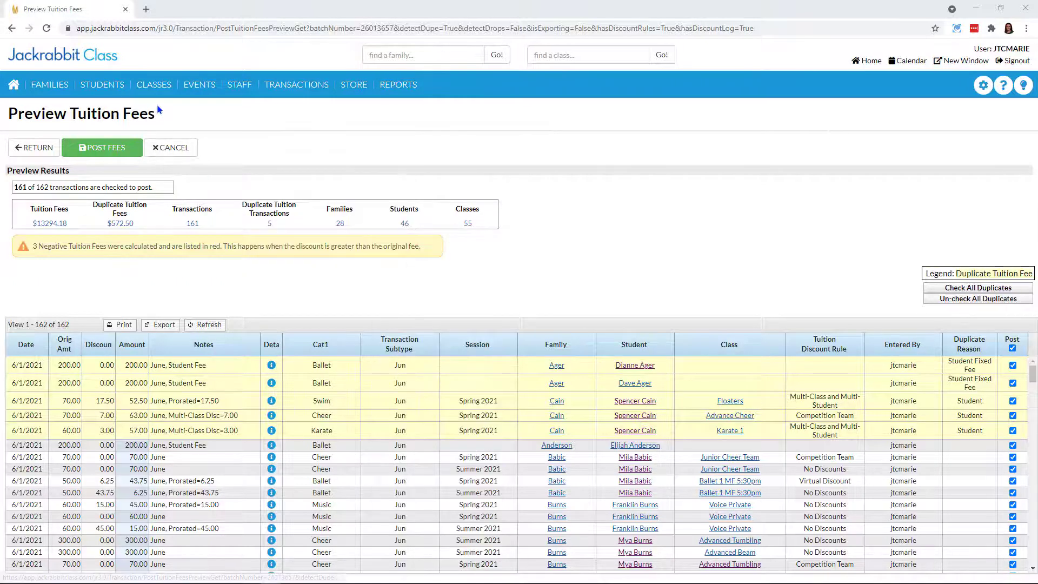
- Open the bulk class editor for active classes in the Summer Camp 2021 session
{"action": "mouse_move", "coordinate": [160, 97]}
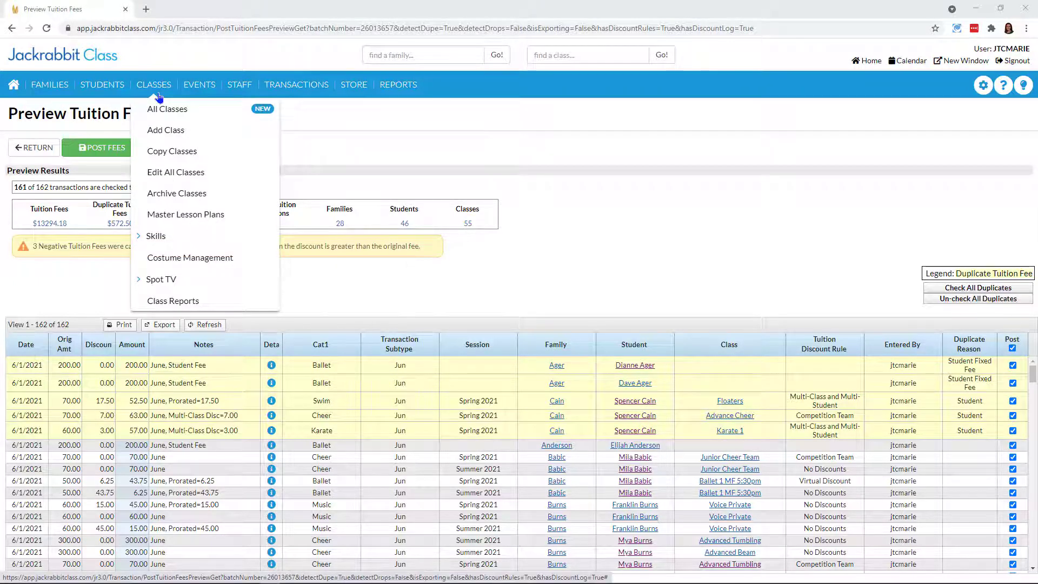
{"action": "left_click", "coordinate": [178, 172]}
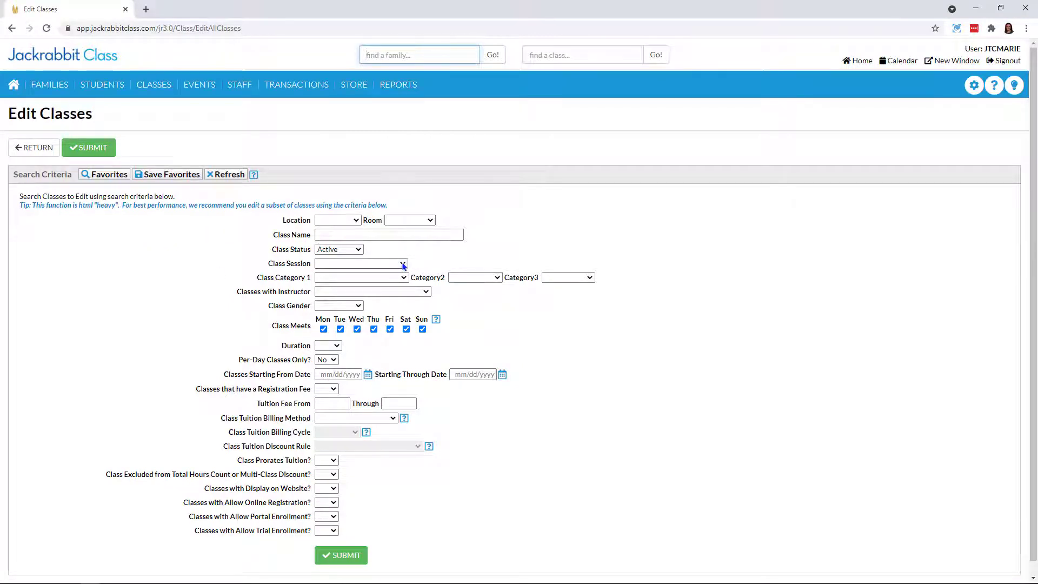
{"action": "left_click", "coordinate": [404, 262]}
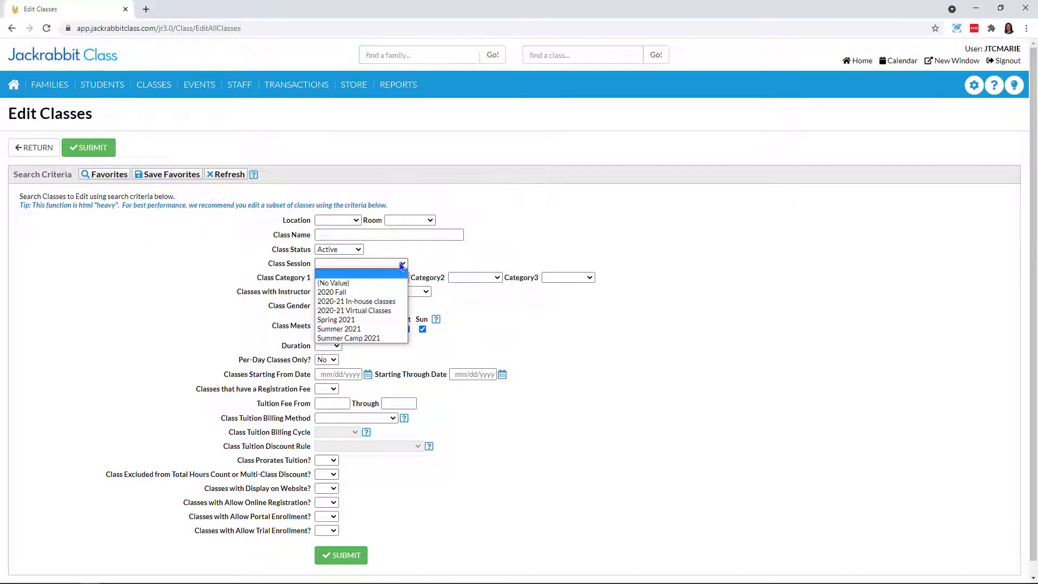
{"action": "left_click", "coordinate": [351, 338]}
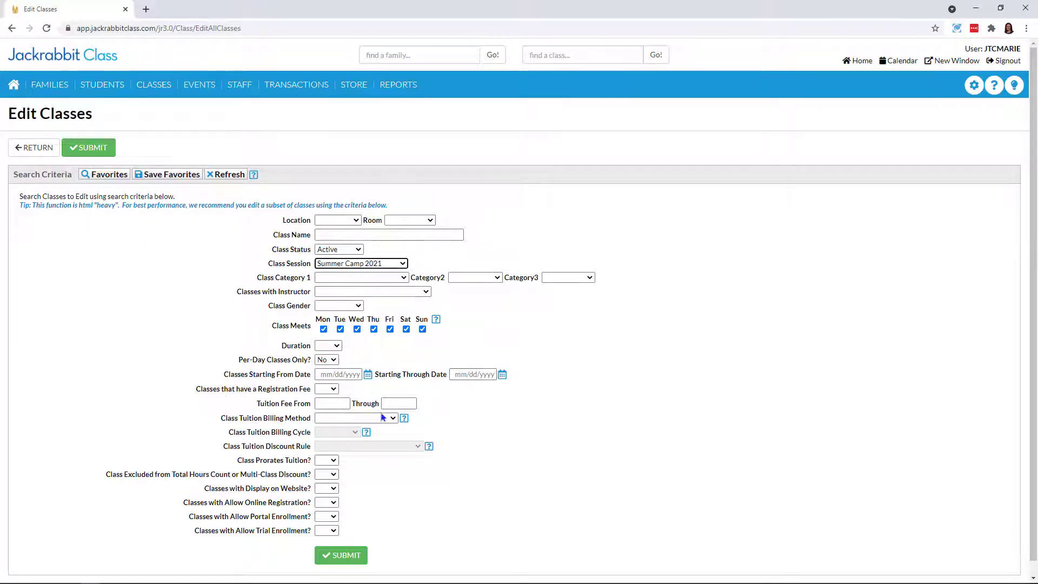
{"action": "left_click", "coordinate": [338, 557]}
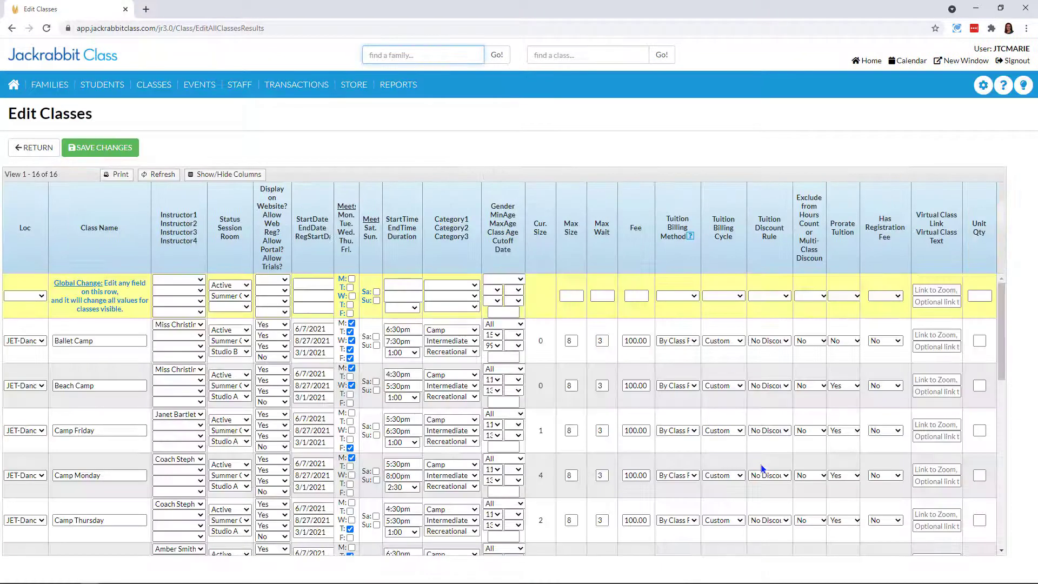
- Set the tuition billing method to By Class Fee for all listed camp classes with a global change
{"action": "left_click", "coordinate": [779, 297]}
{"action": "left_click", "coordinate": [517, 333]}
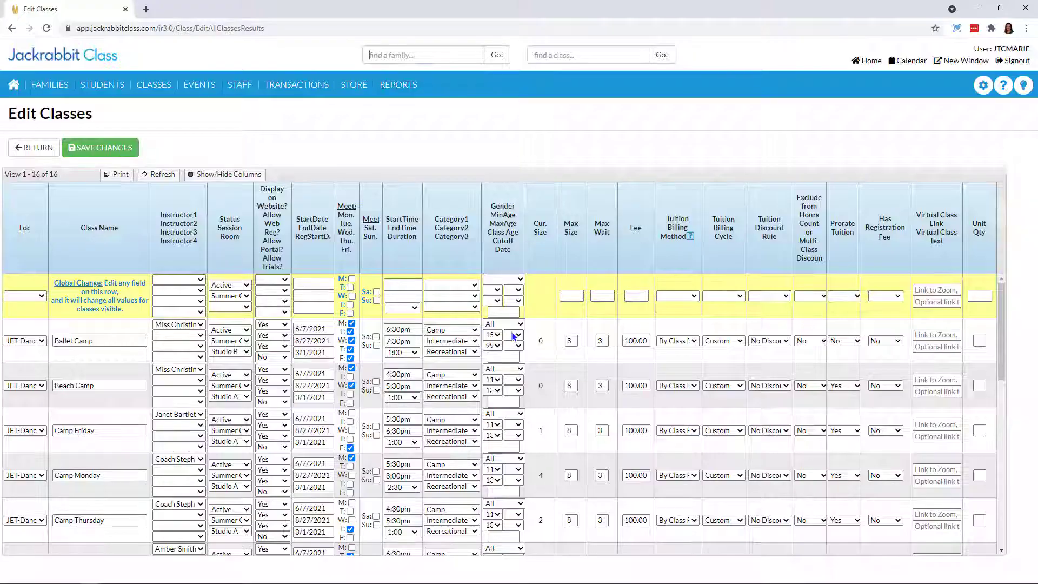
{"action": "left_click", "coordinate": [678, 296]}
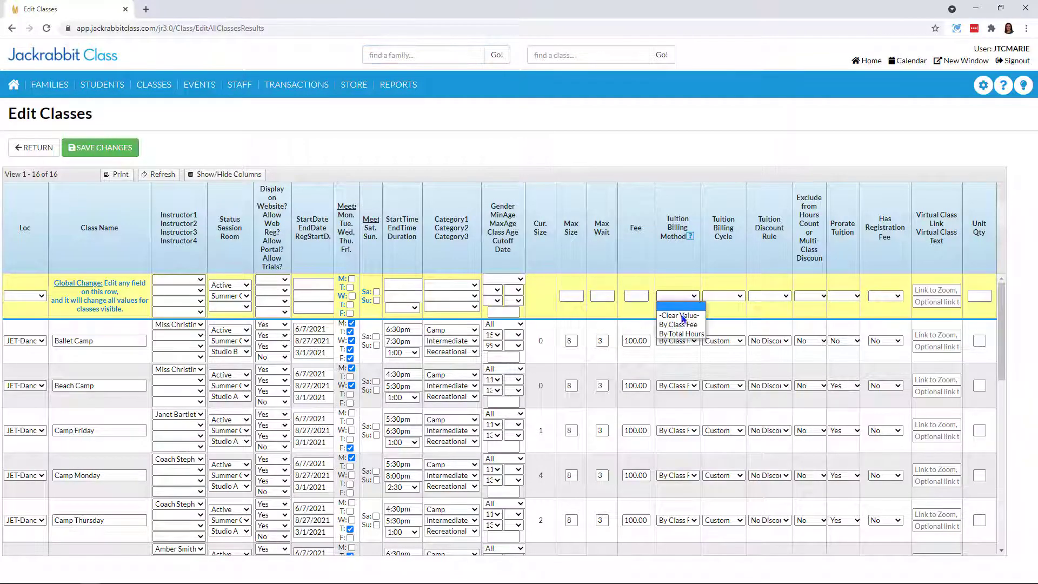
{"action": "left_click", "coordinate": [683, 325]}
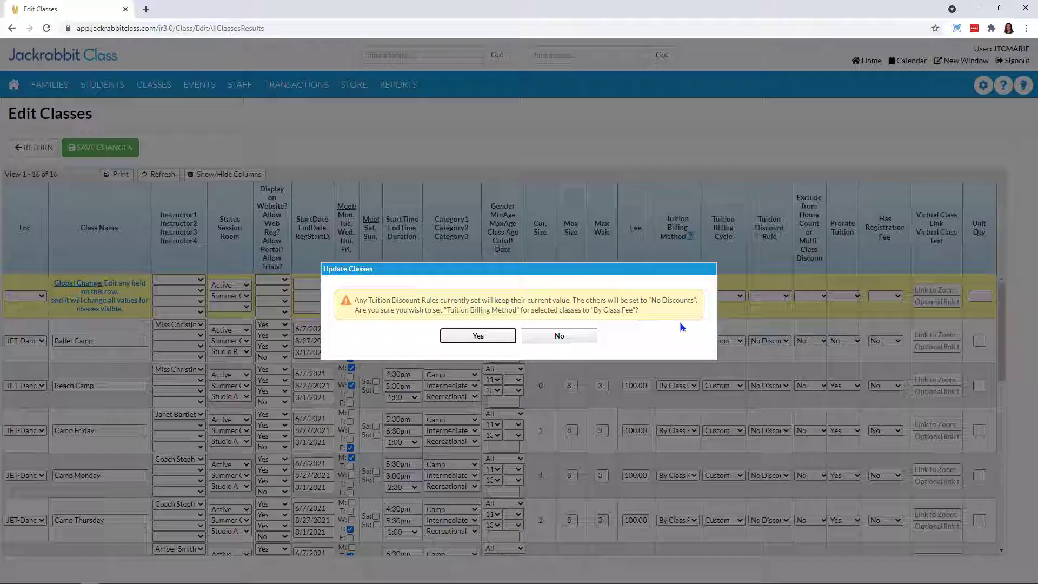
{"action": "left_click", "coordinate": [478, 337]}
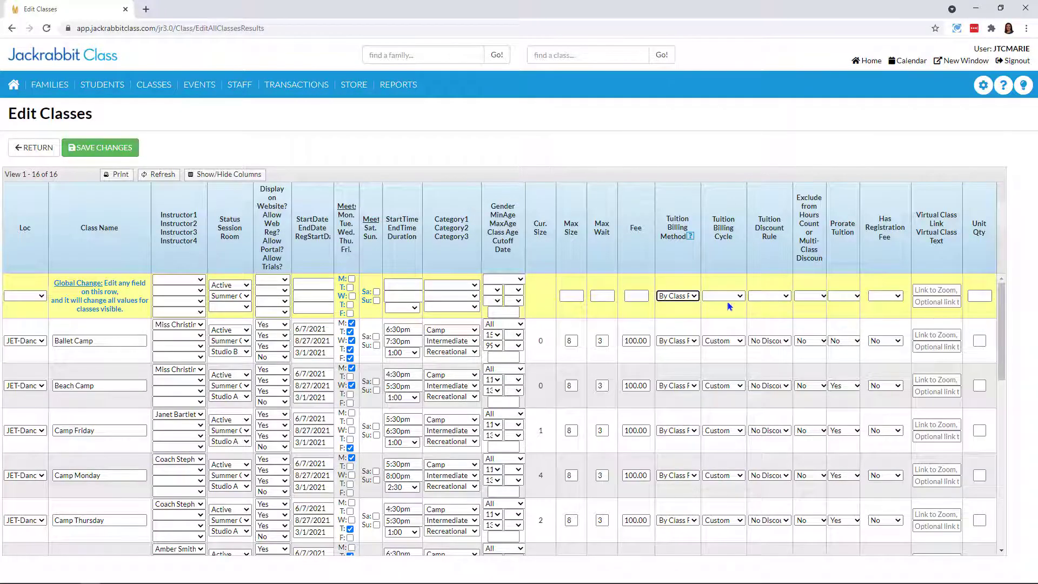
- Apply the Summer Camp 2021 tuition discount rule to all listed camp classes, check the rows and save the changes
{"action": "left_click", "coordinate": [774, 297]}
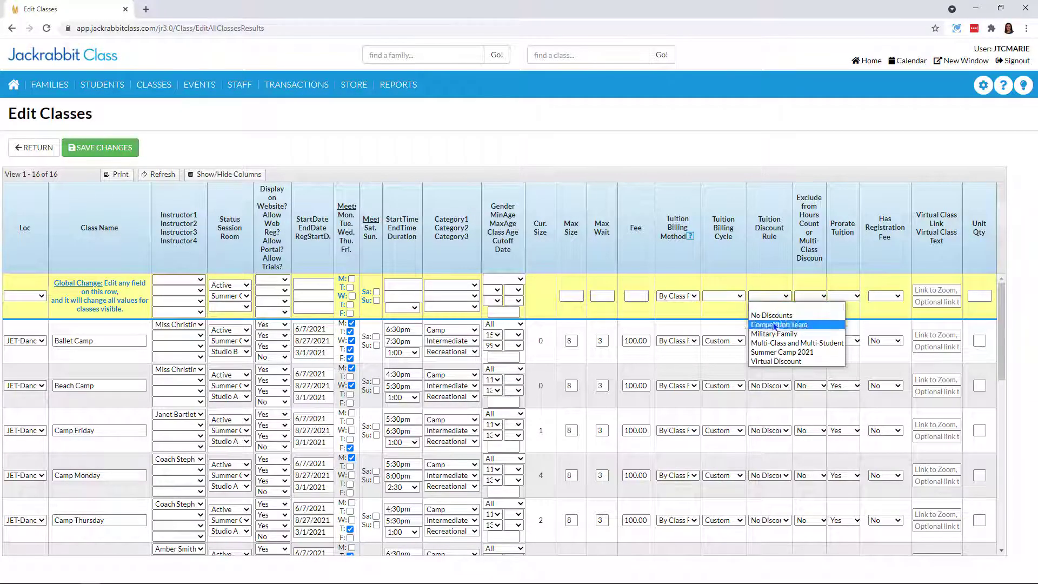
{"action": "left_click", "coordinate": [776, 354]}
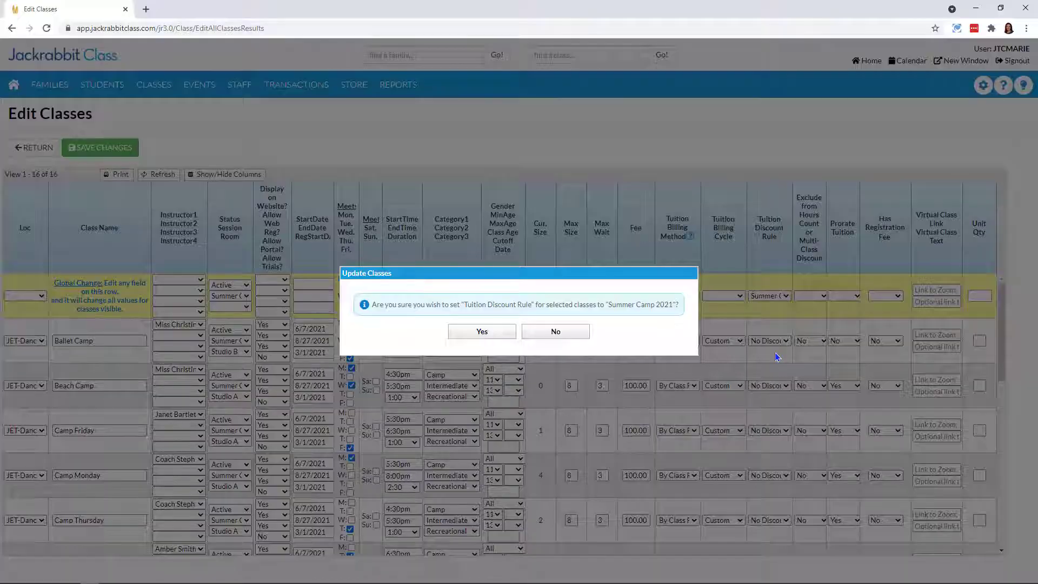
{"action": "left_click", "coordinate": [480, 332]}
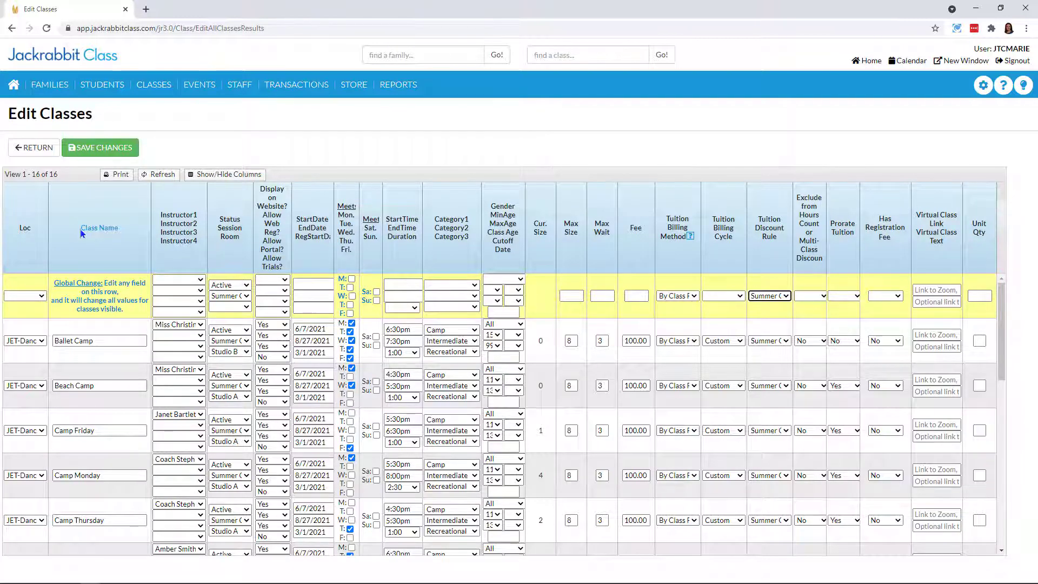
{"action": "scroll", "coordinate": [104, 376], "scroll_direction": "down", "scroll_amount": 8}
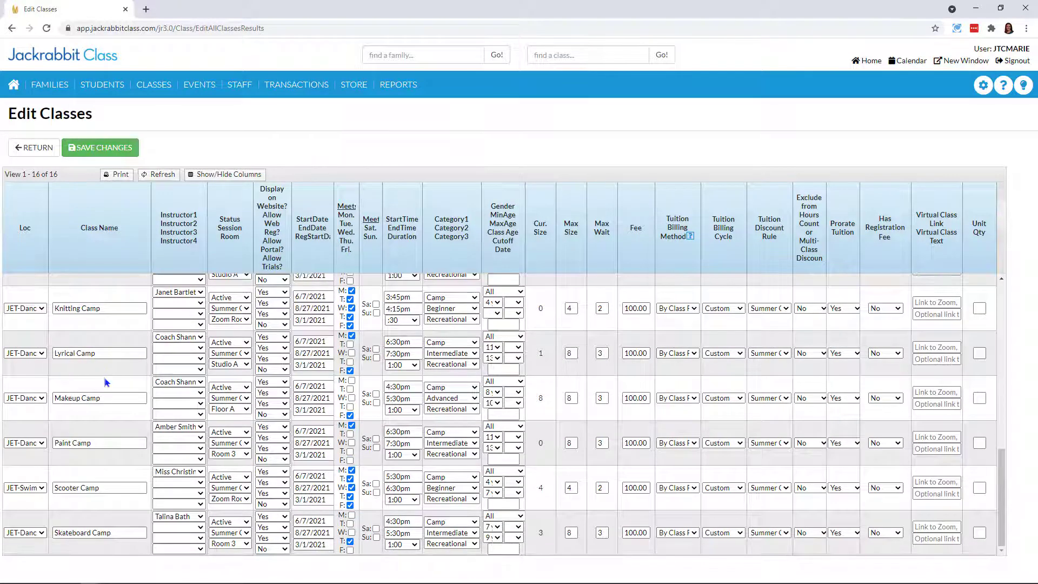
{"action": "scroll", "coordinate": [104, 377], "scroll_direction": "up", "scroll_amount": 10}
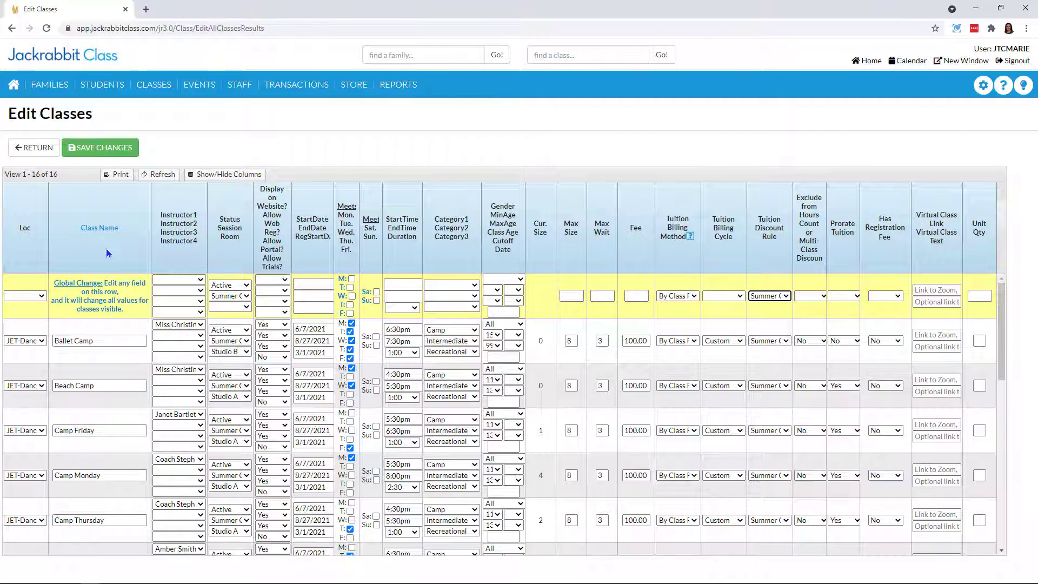
{"action": "left_click", "coordinate": [103, 148]}
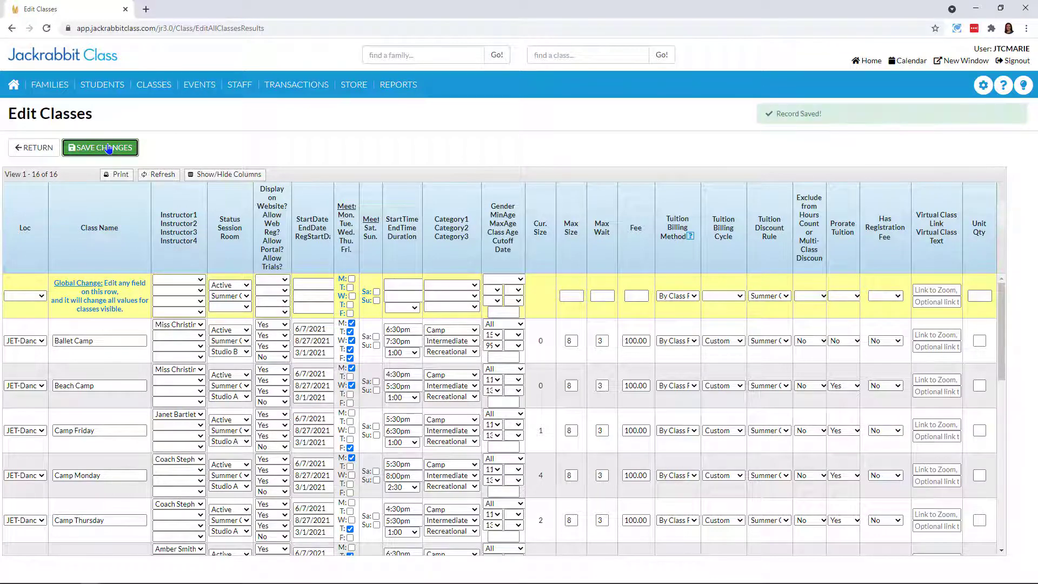